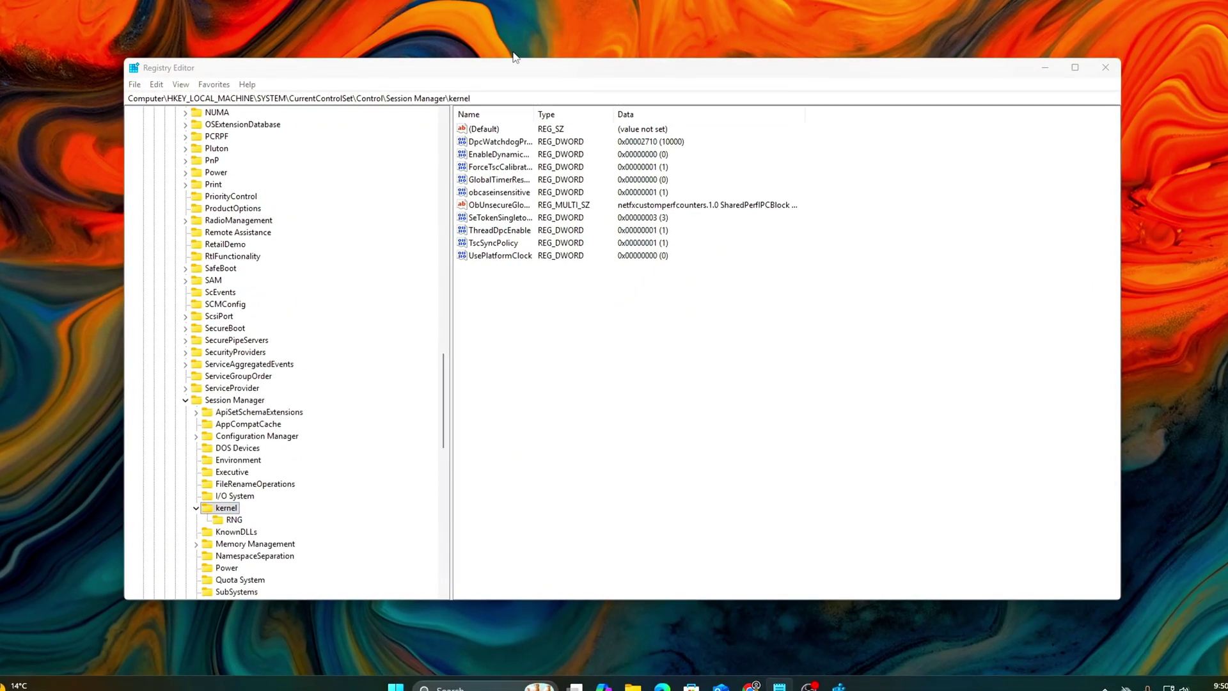
Step: Create a QuantumPolicy DWORD (32-bit) in the kernel key with data 6, then reopen it to verify
right_click(623, 349)
click(643, 364)
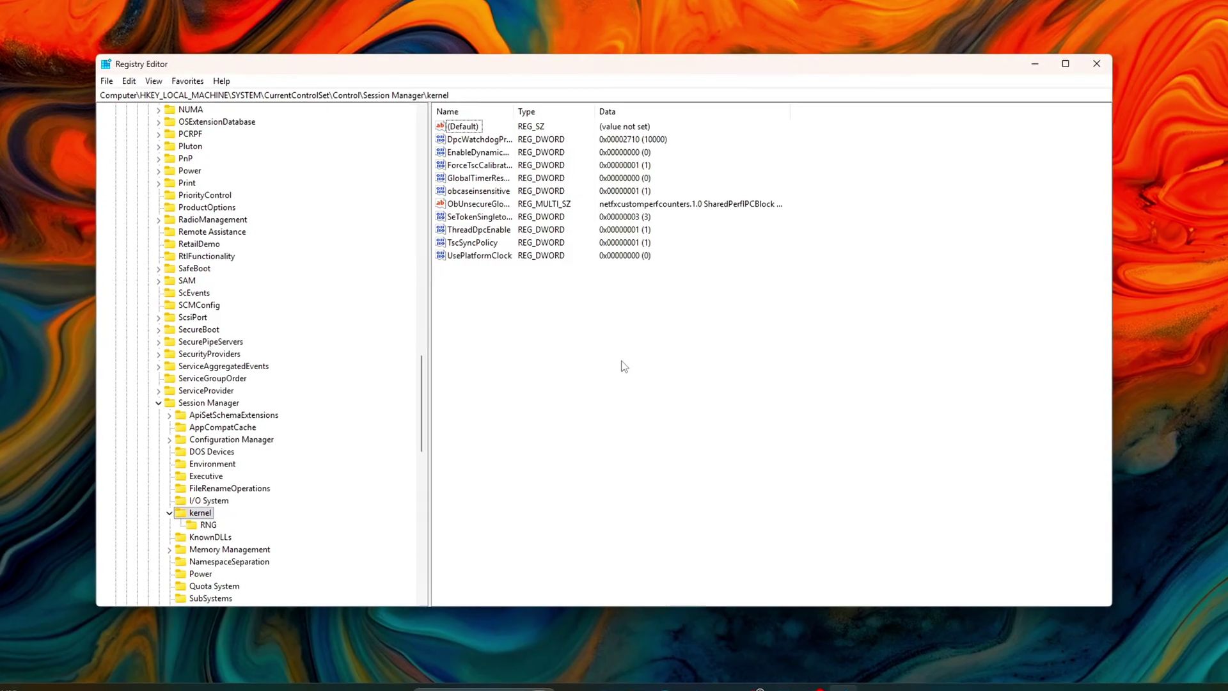
right_click(625, 358)
mouse_move(647, 358)
click(759, 414)
text(QuantumPolicy)
key(Return)
key(Return)
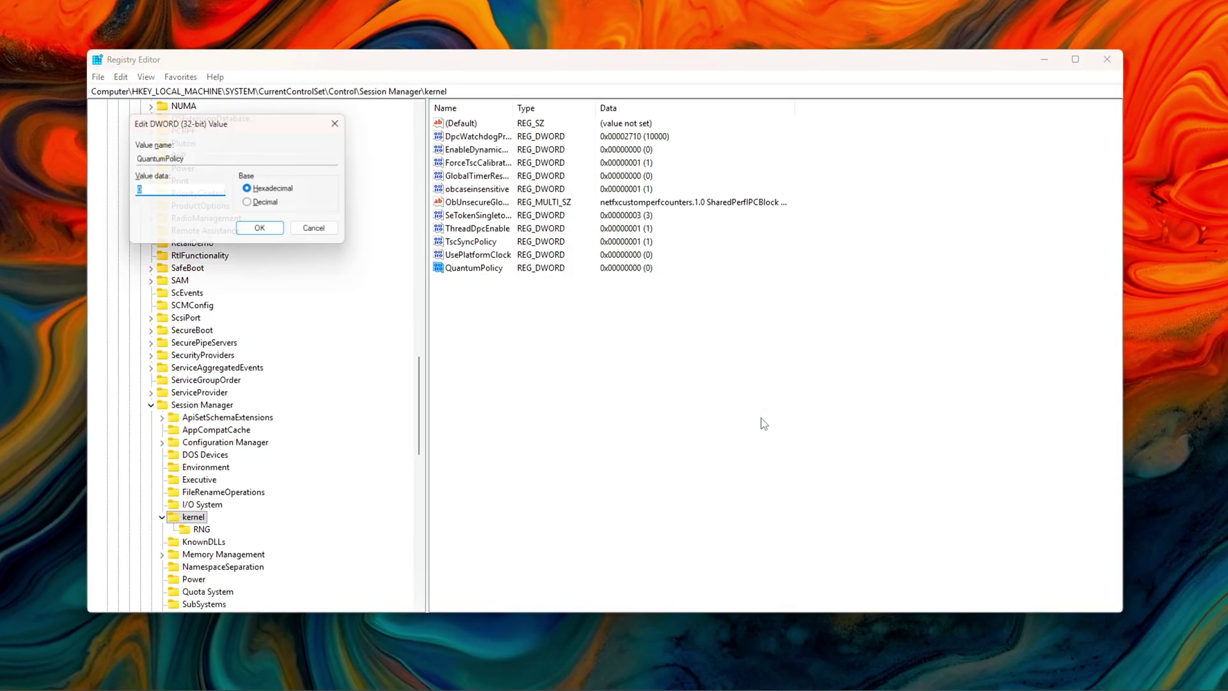
drag(224, 122, 641, 346)
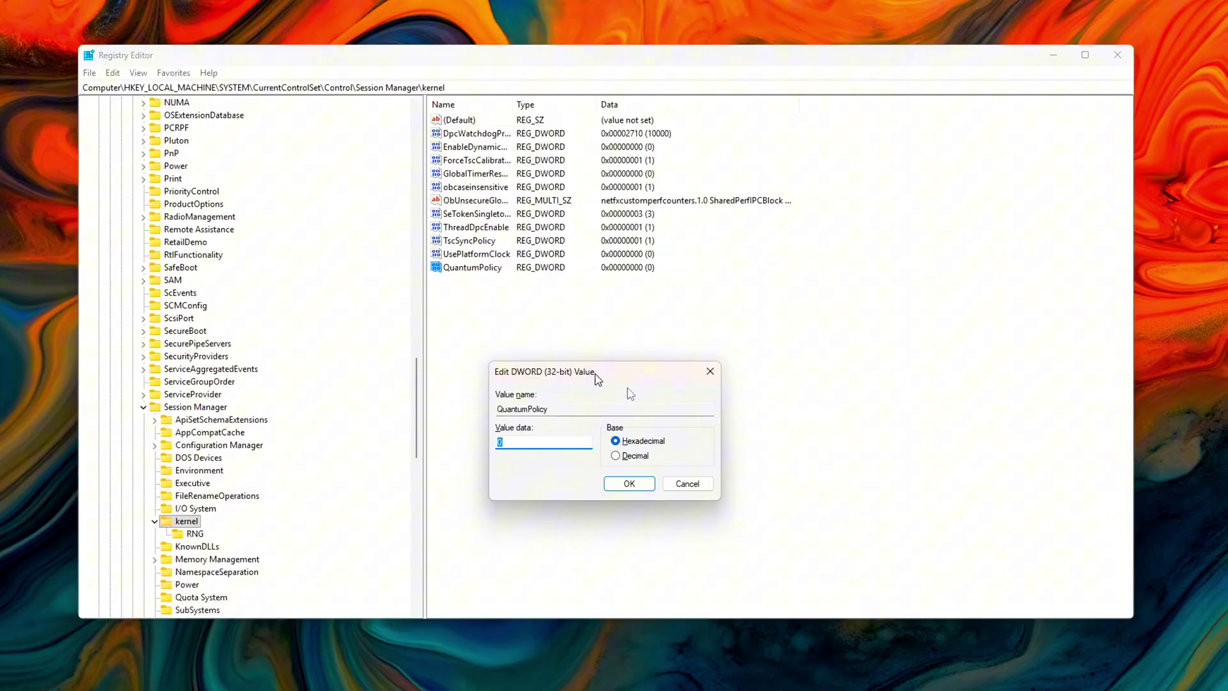
text(6)
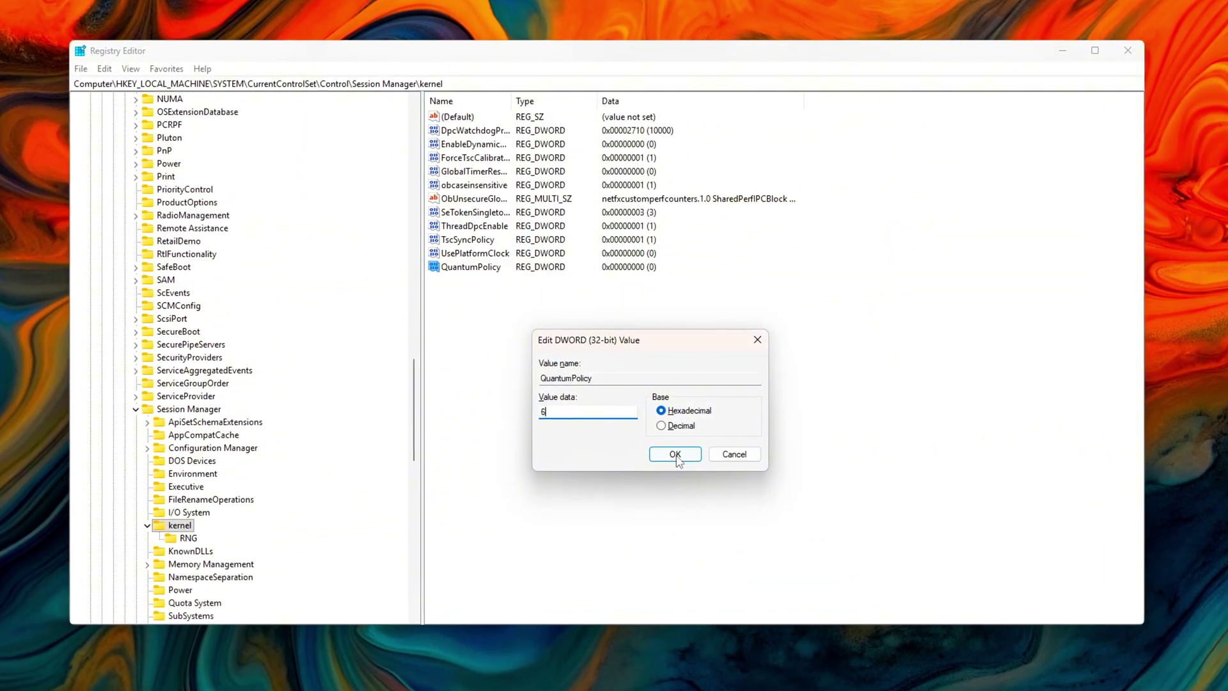
click(676, 455)
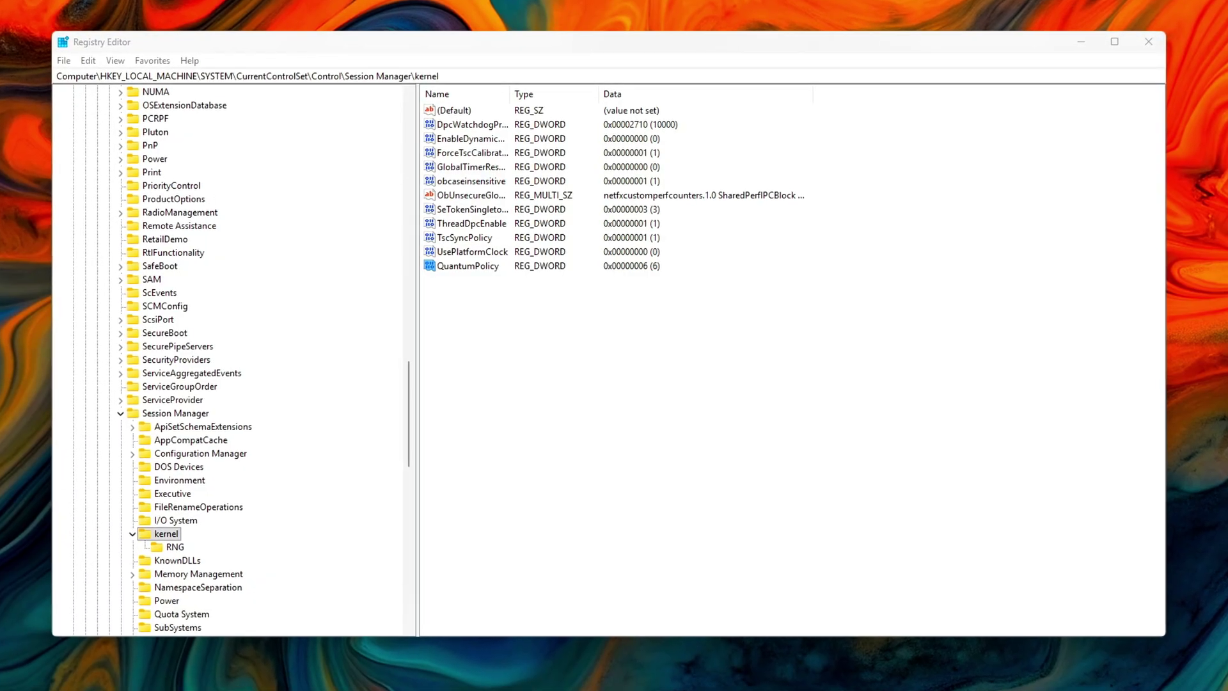
double_click(442, 266)
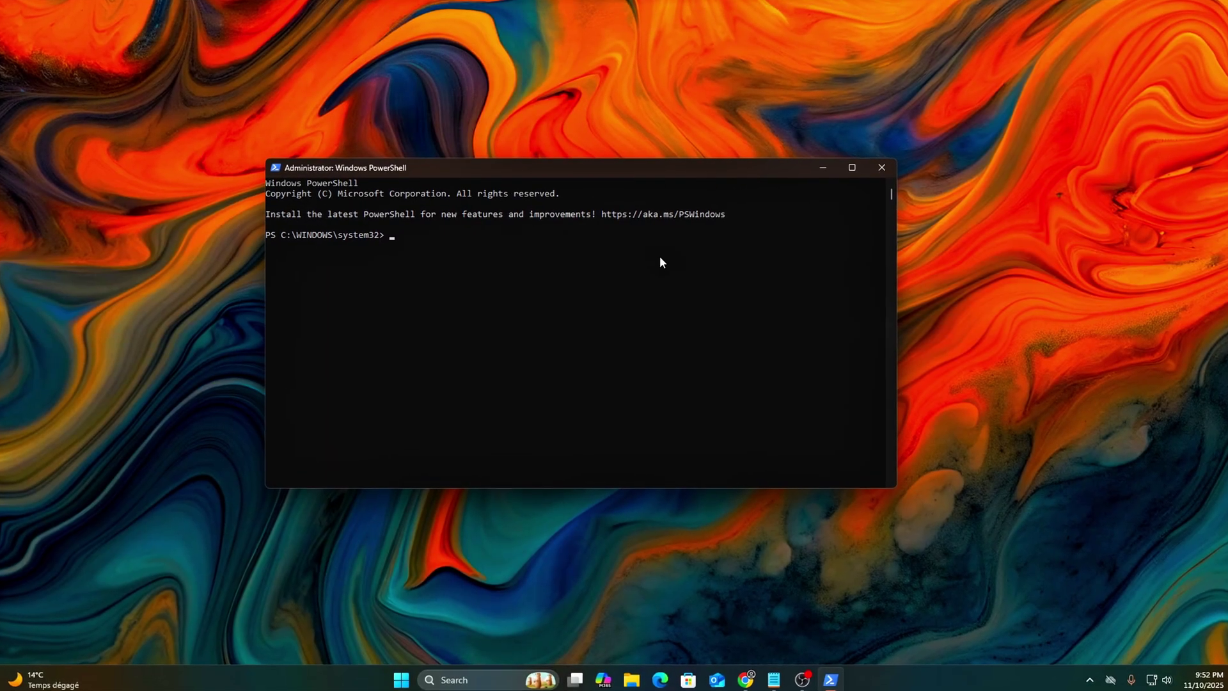
Step: Run the pasted command that restarts valorant processes at High priority
right_click(659, 257)
key(Return)
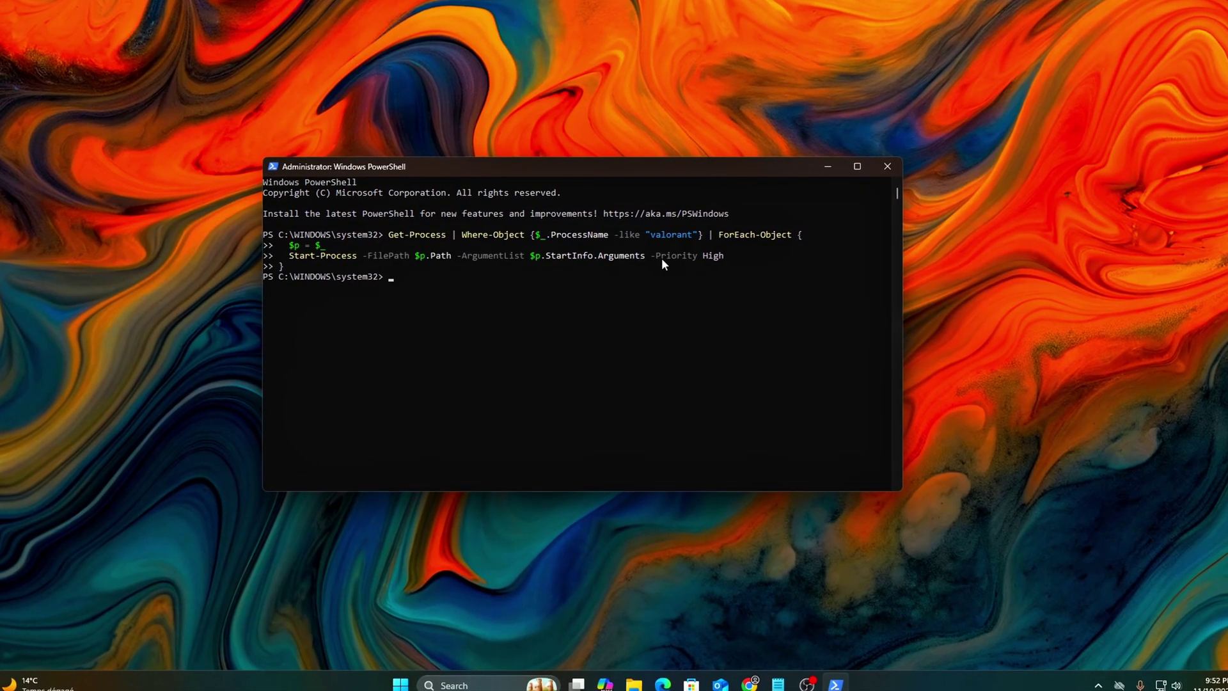
key(Return)
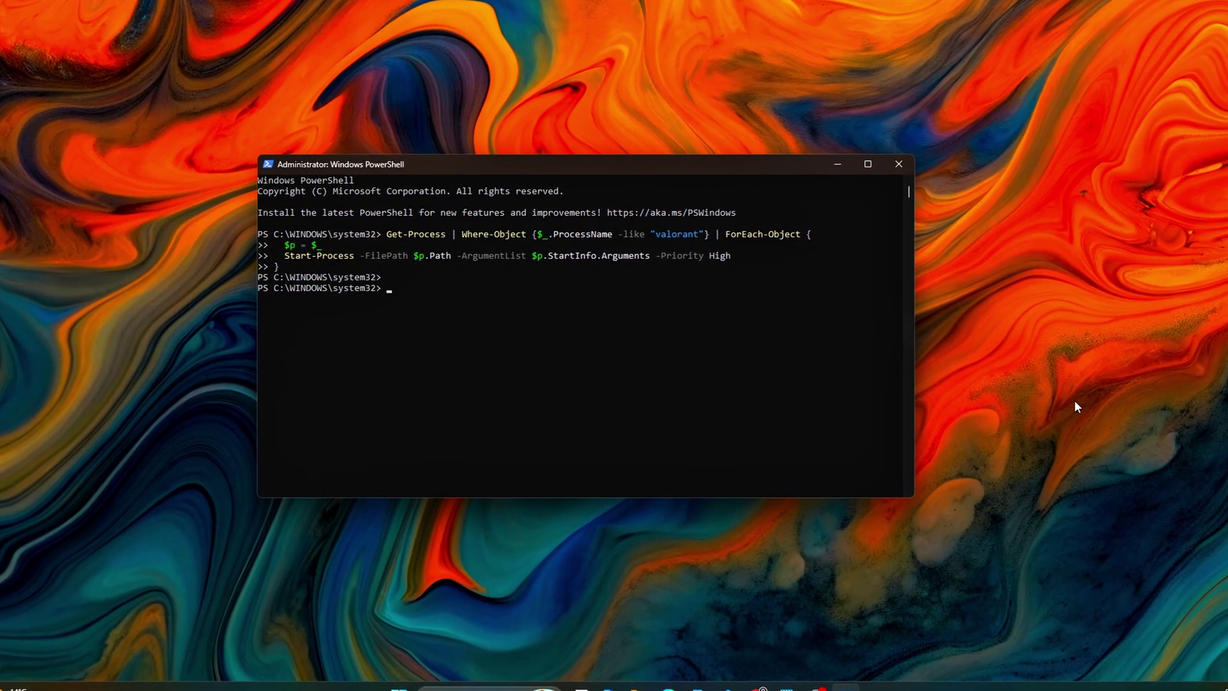
drag(703, 235, 670, 234)
key(ctrl+c)
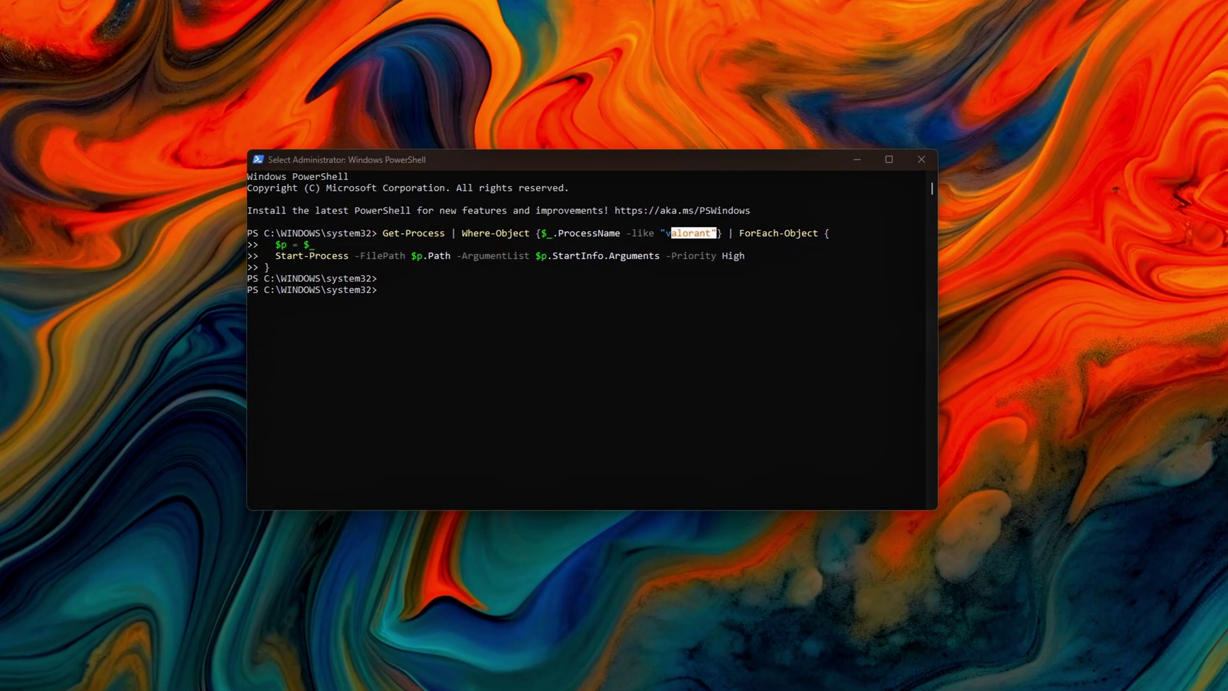
click(607, 371)
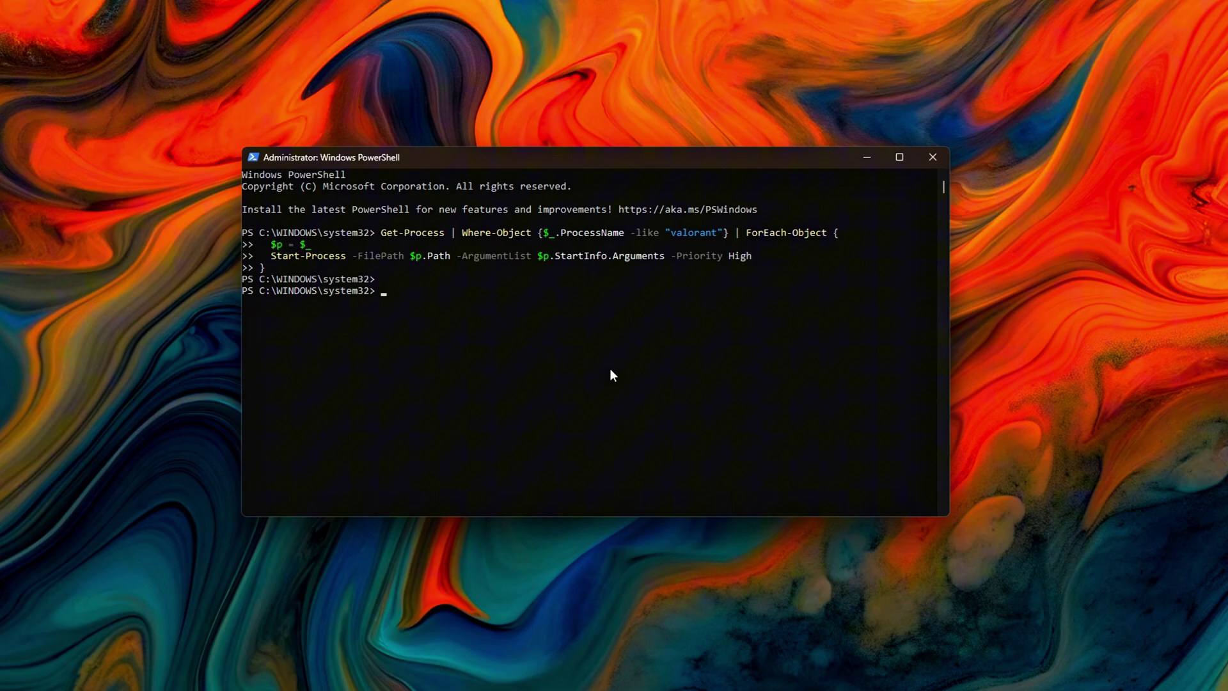
key(ctrl+v)
key(Escape)
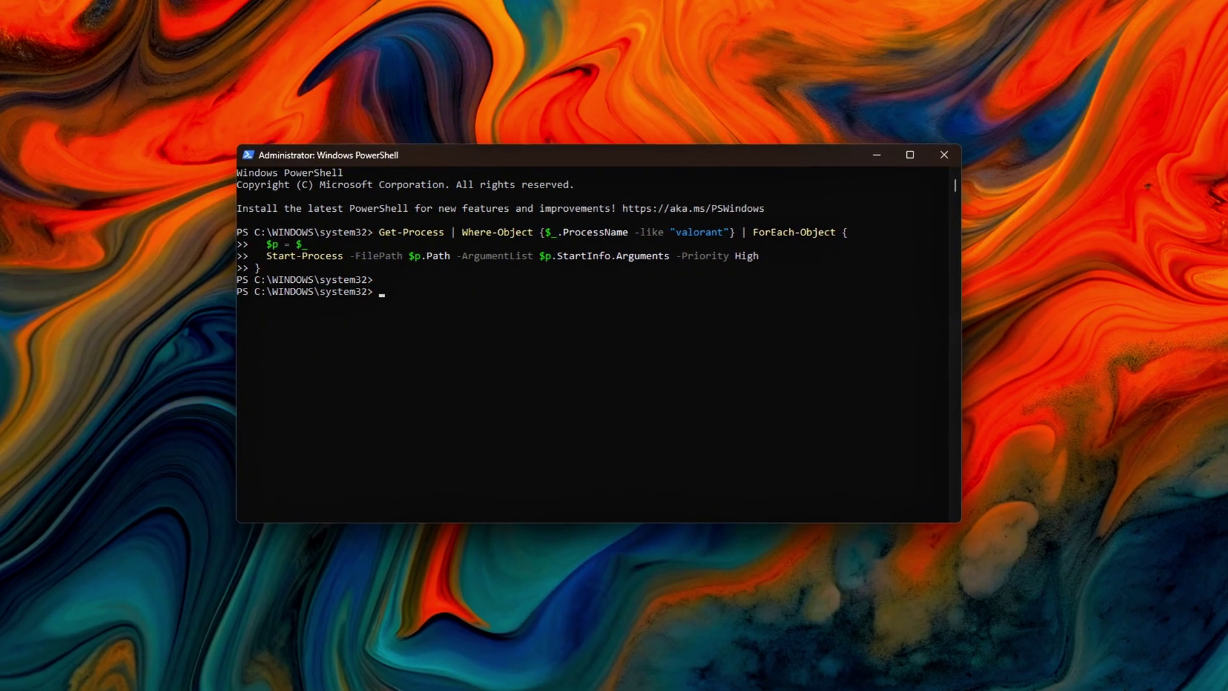
key(Return)
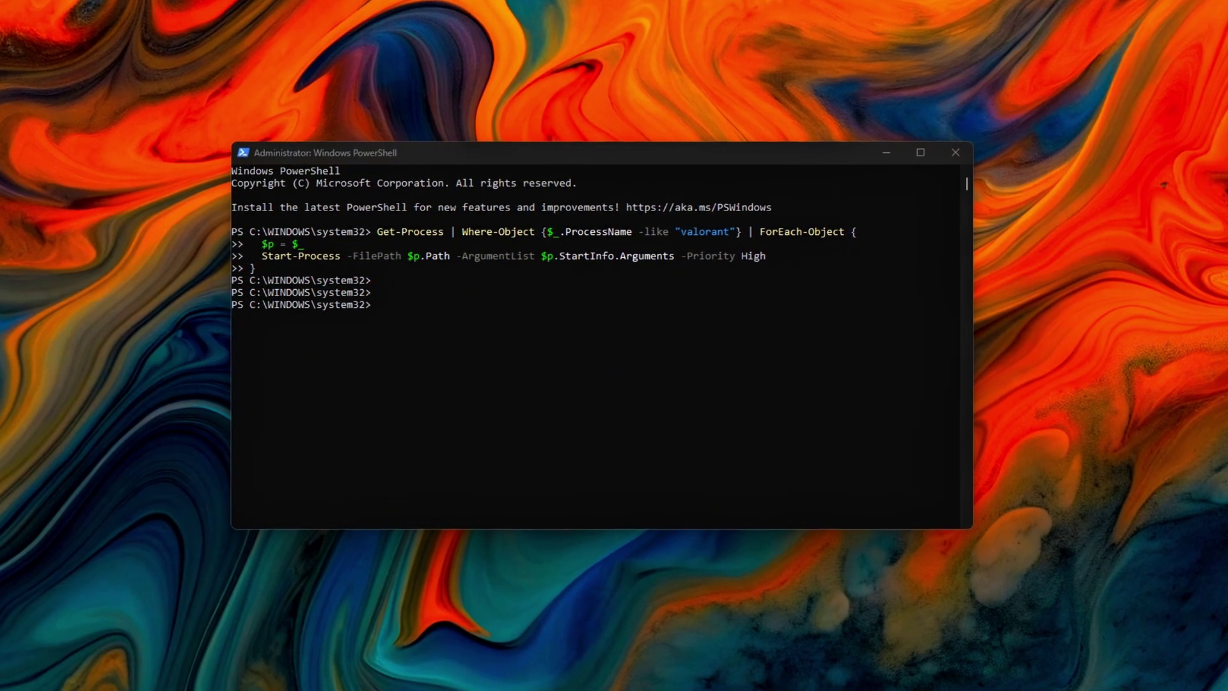
Step: Run powercfg to set PERFBOOSTMODE to 1 and reapply SCHEME_CURRENT
text(powercfg /setacvalueindex SCHEME_CURRENT SUB_PROCESSOR PERFBOOSTMODE 1)
key(Return)
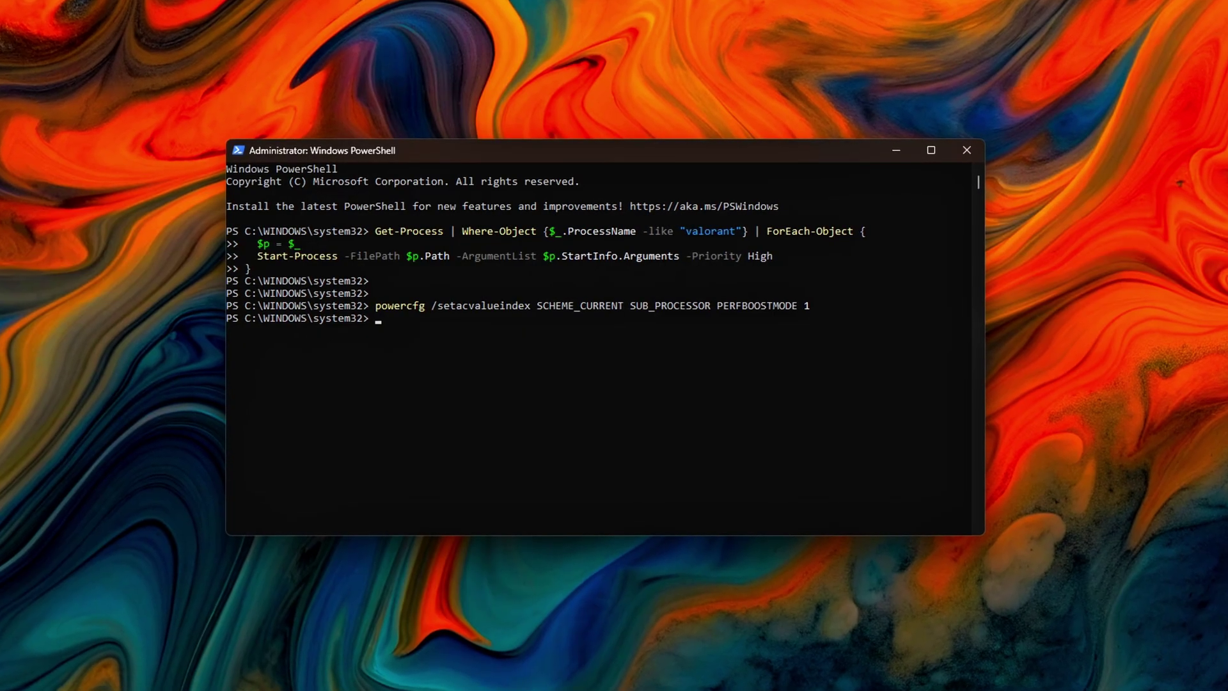
text(powercfg /setactive SCHEME_CURRENT)
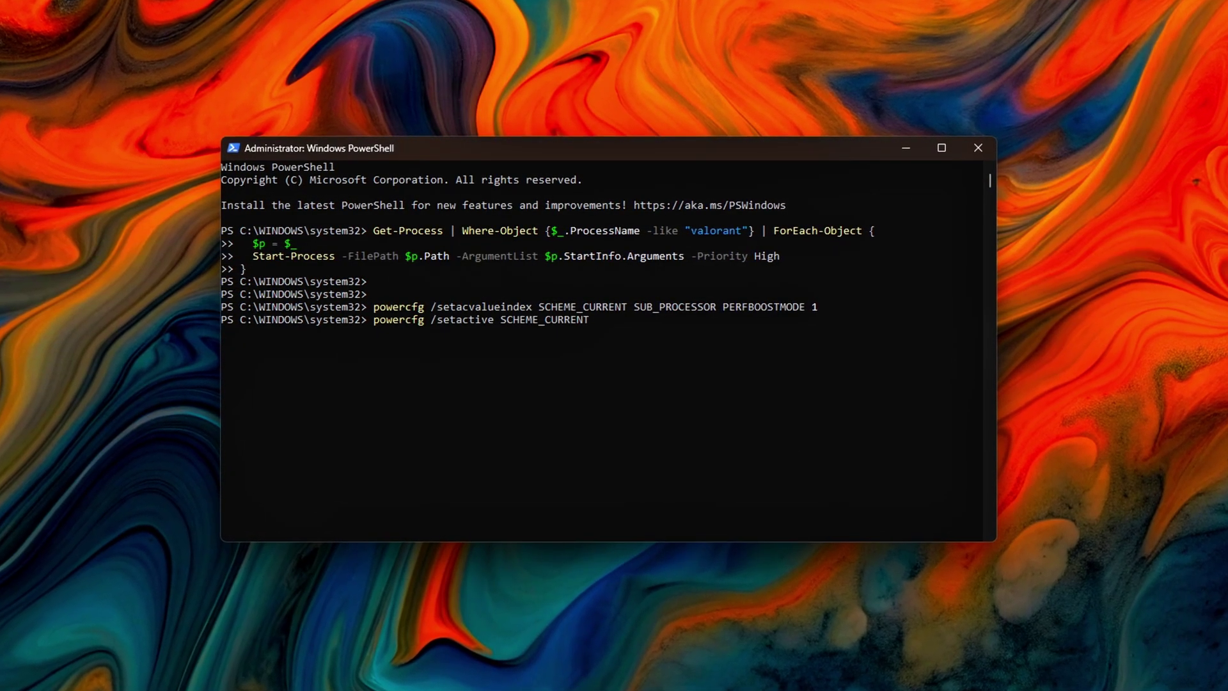
key(Return)
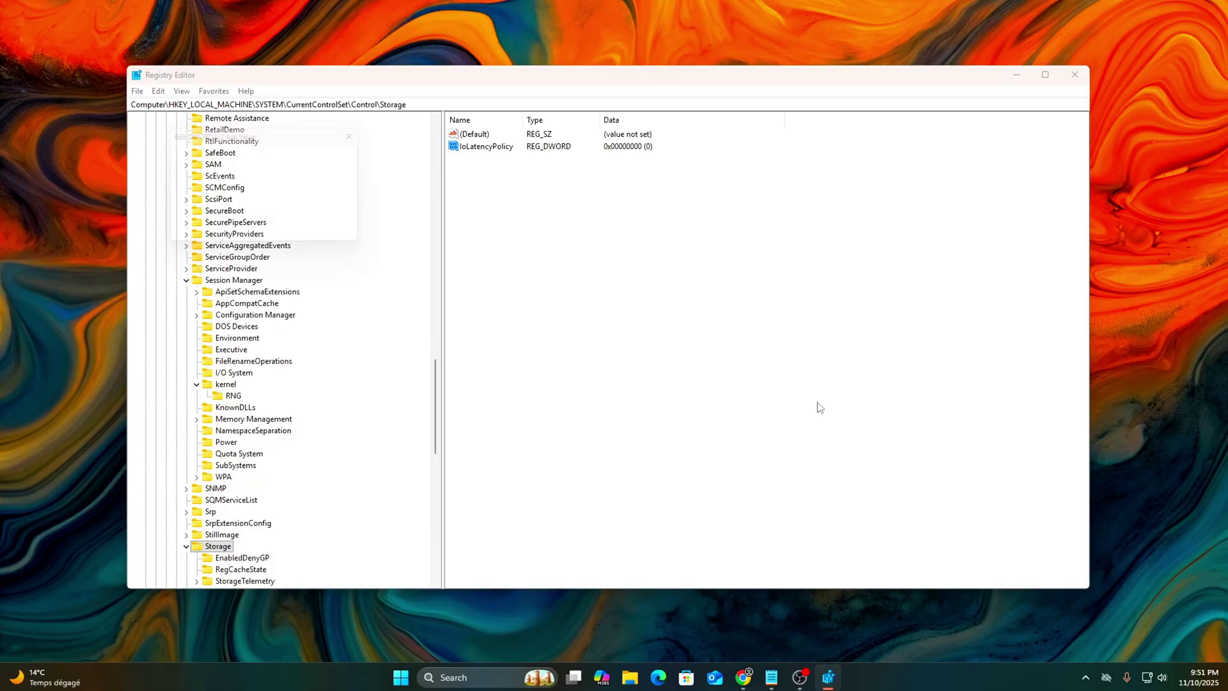
Step: Set IoLatencyPolicy under Storage to 1
key(Return)
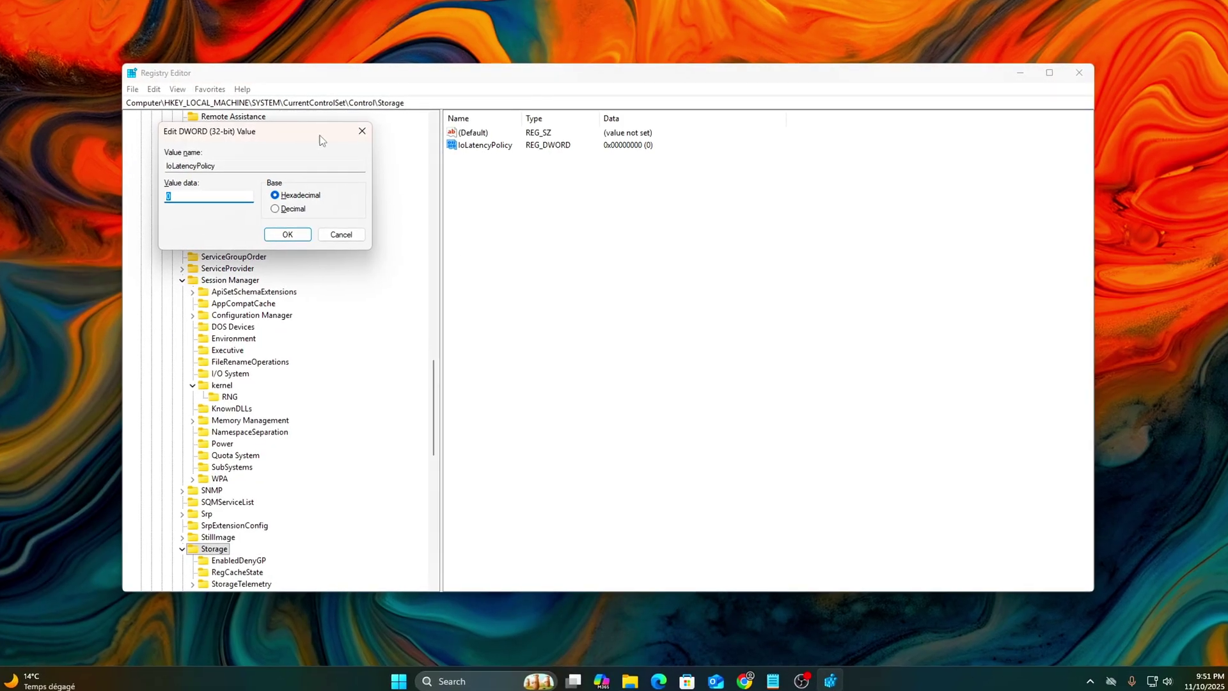
drag(321, 139, 741, 384)
text(1)
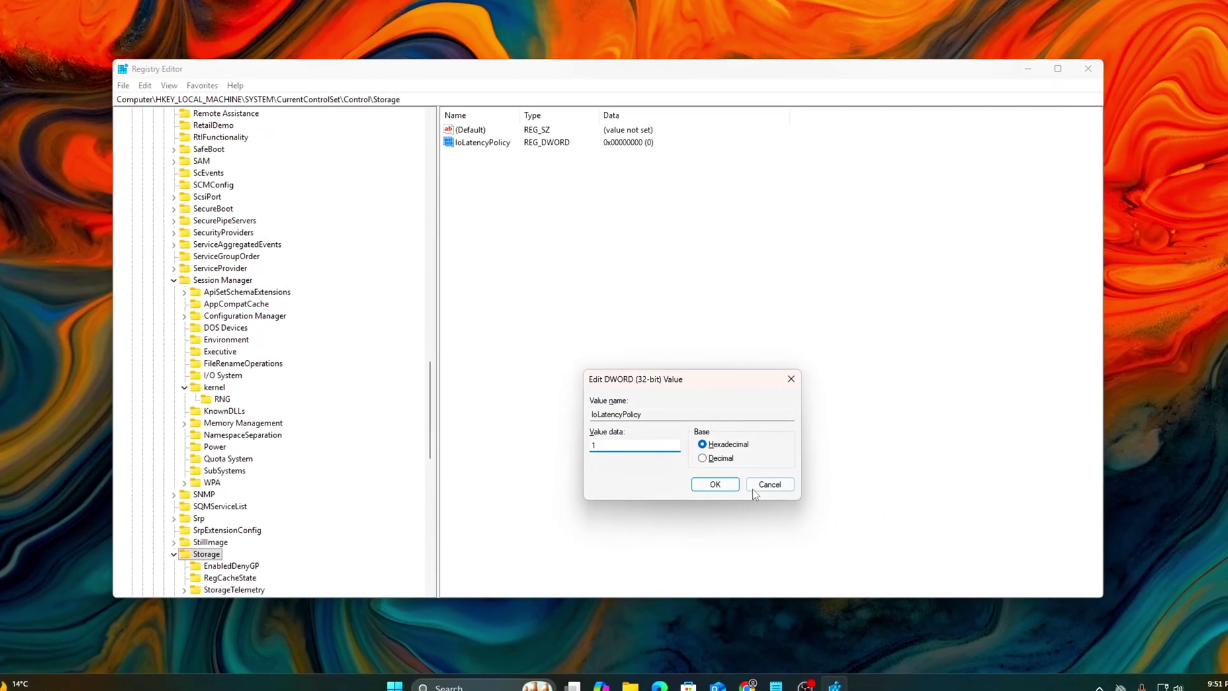
key(Return)
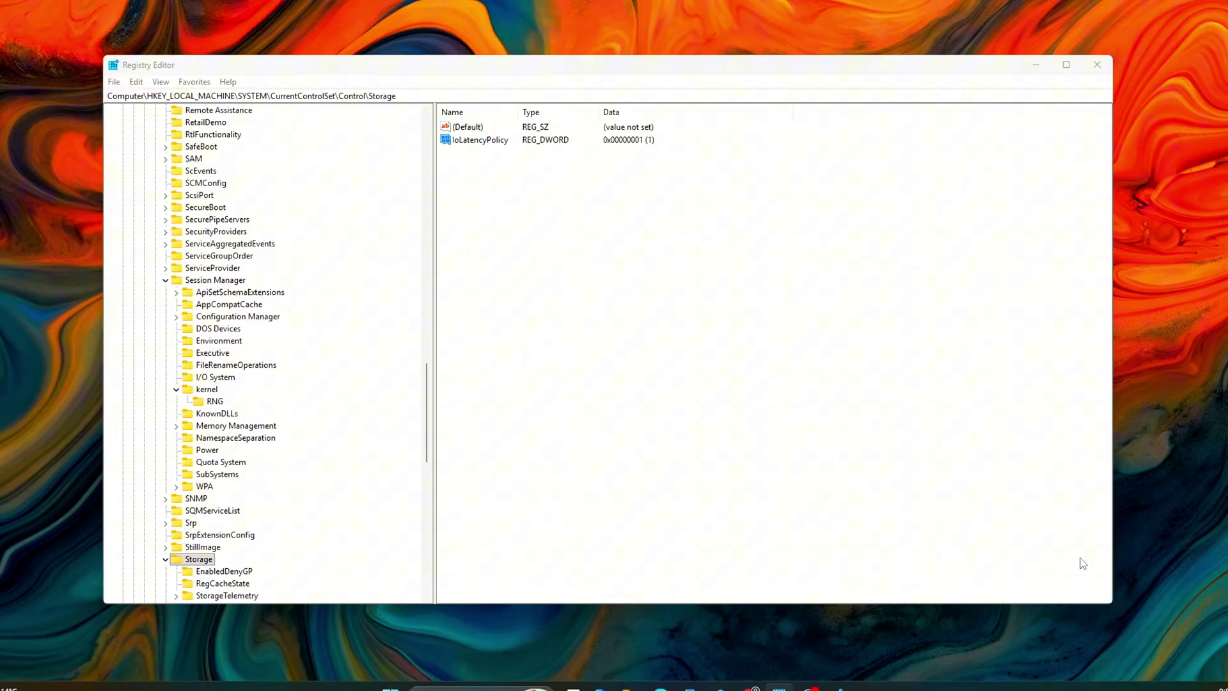
Step: Go to stornvme\Parameters\Device and add an IdlePowerMode DWORD left at 0
key(Return)
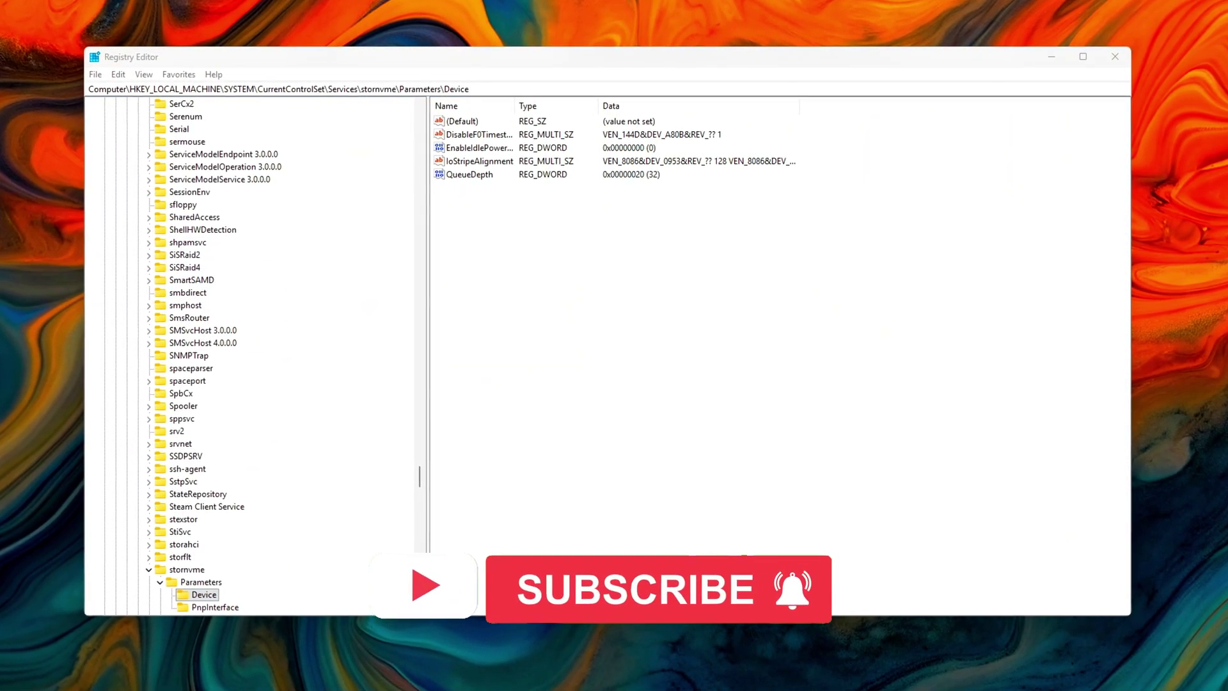
right_click(725, 325)
mouse_move(754, 331)
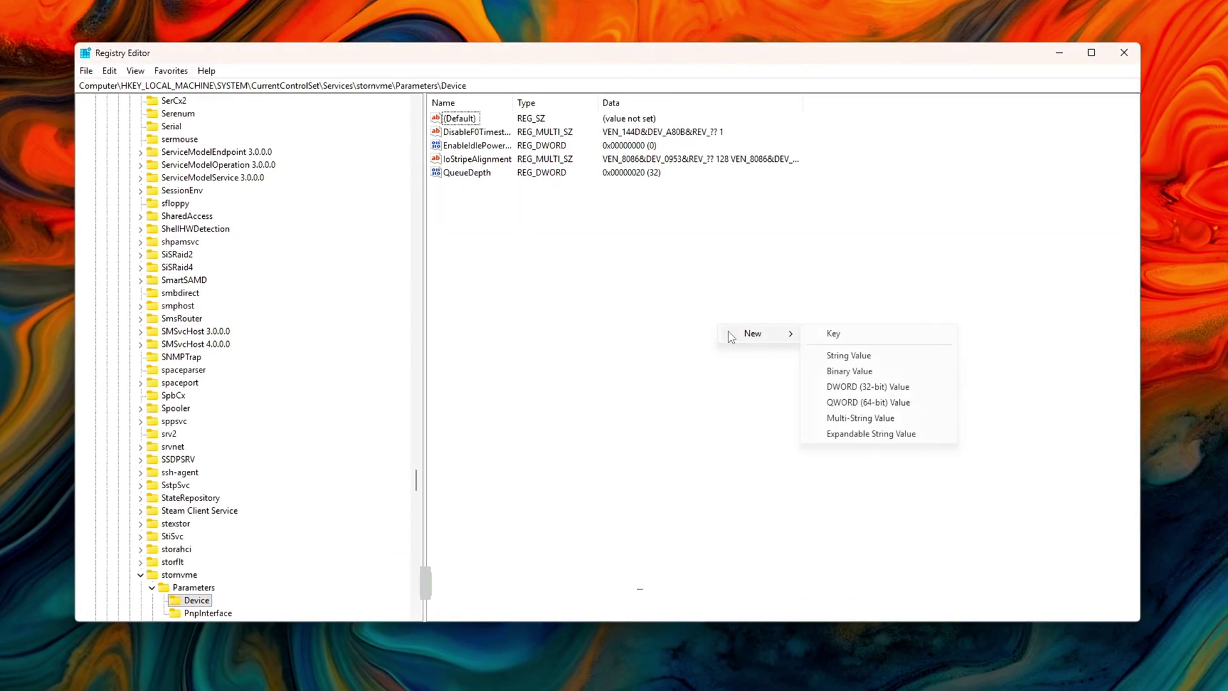
click(827, 386)
text(IdlePowerMode)
key(Return)
key(Return)
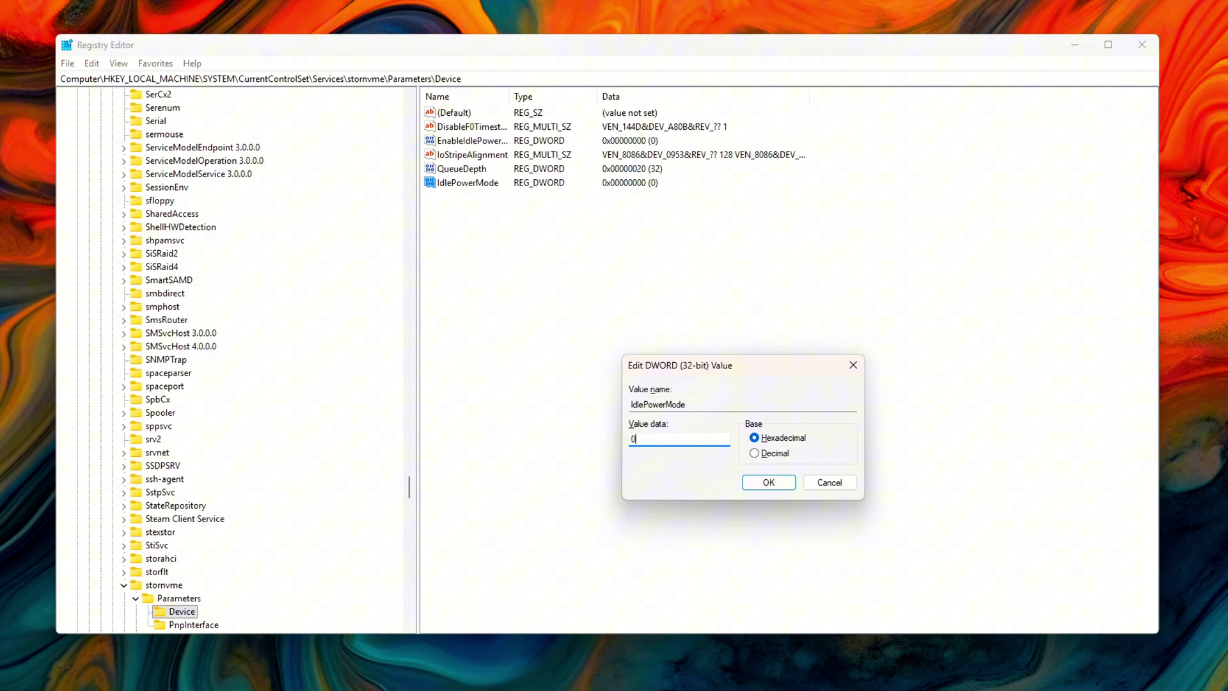
key(Return)
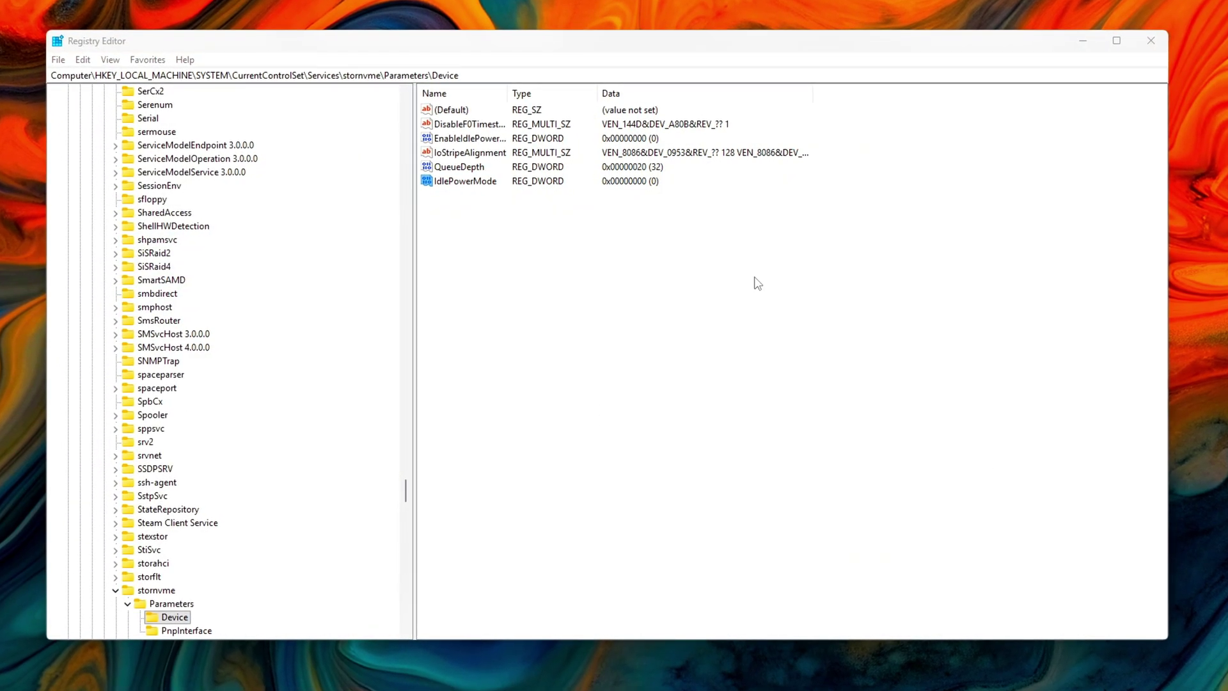
Step: Add an EnableNVMeLatencyFix DWORD (32-bit) under the Device key
right_click(647, 292)
mouse_move(675, 301)
click(793, 432)
text(EnableNVMeLatencyFix)
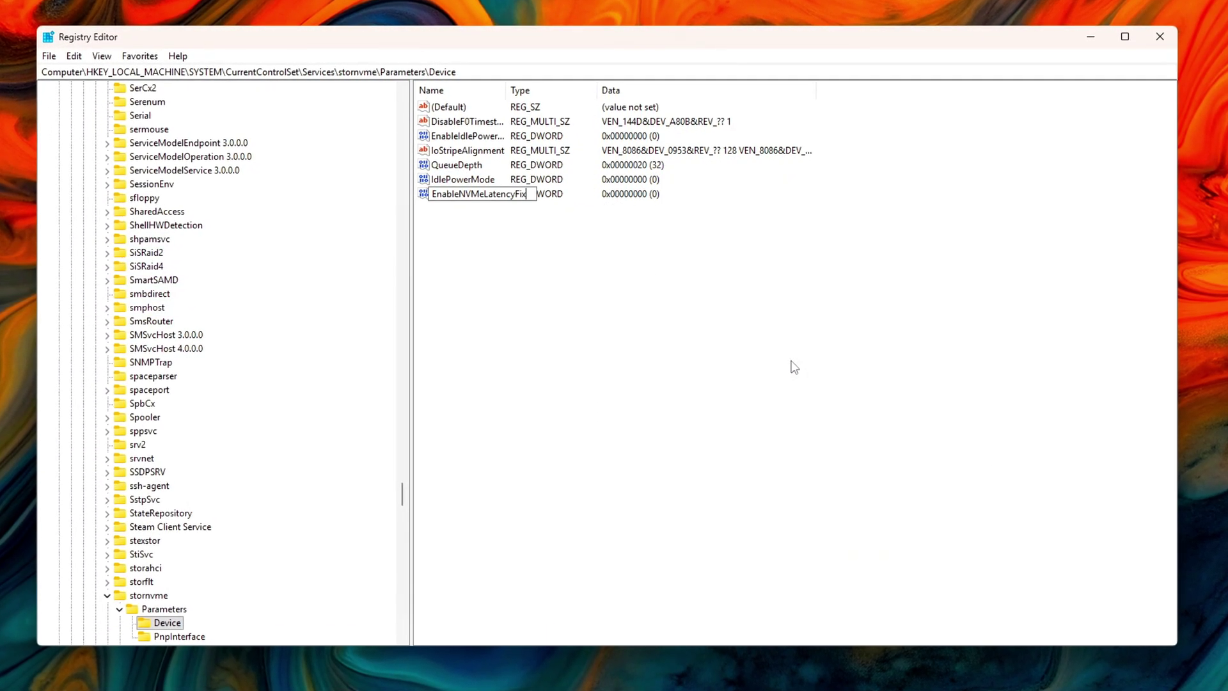
key(Return)
key(Return)
drag(203, 90, 708, 313)
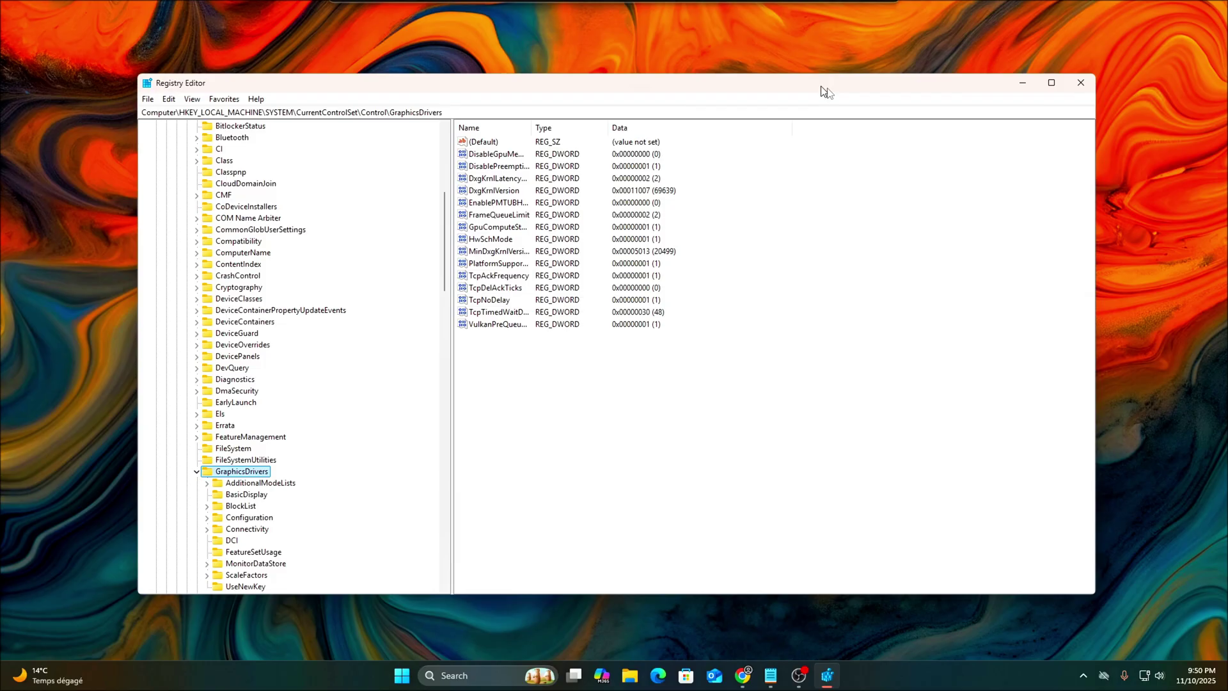
Step: Navigate to the Session Manager\kernel key via the address bar
click(818, 98)
key(BackSpace)
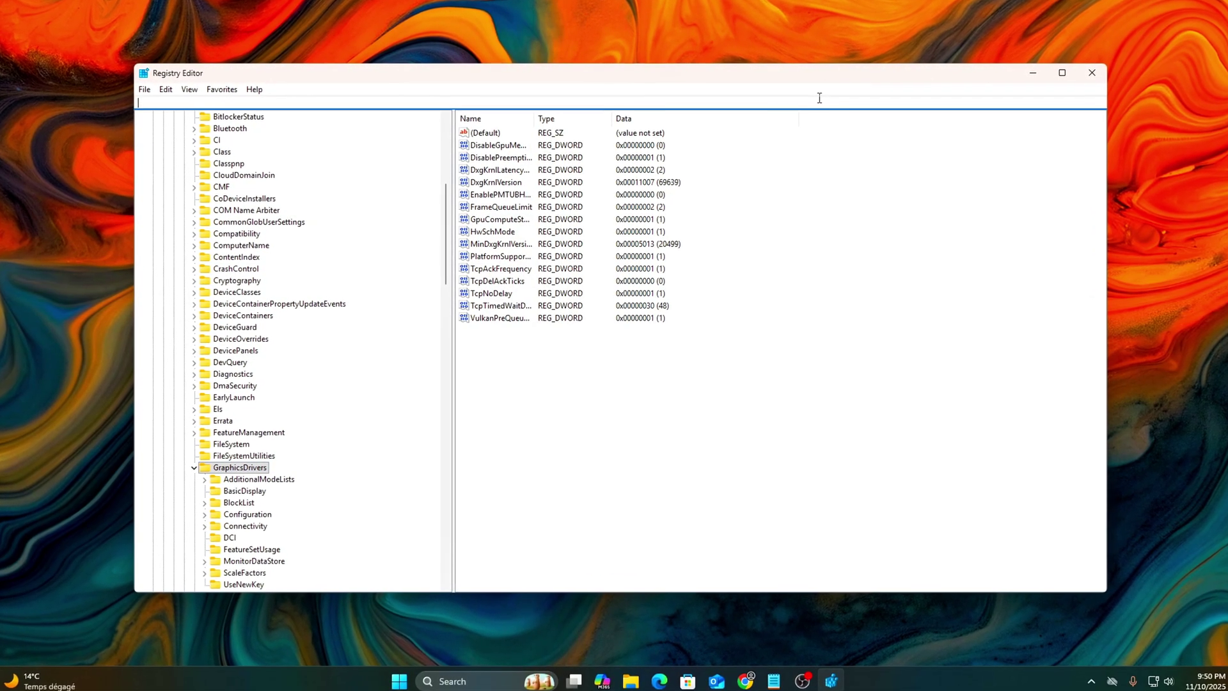
text(HKEY_LOCAL_MACHINE\SYSTEM\CurrentControlSet\Control\Session Manager\kernel)
key(Return)
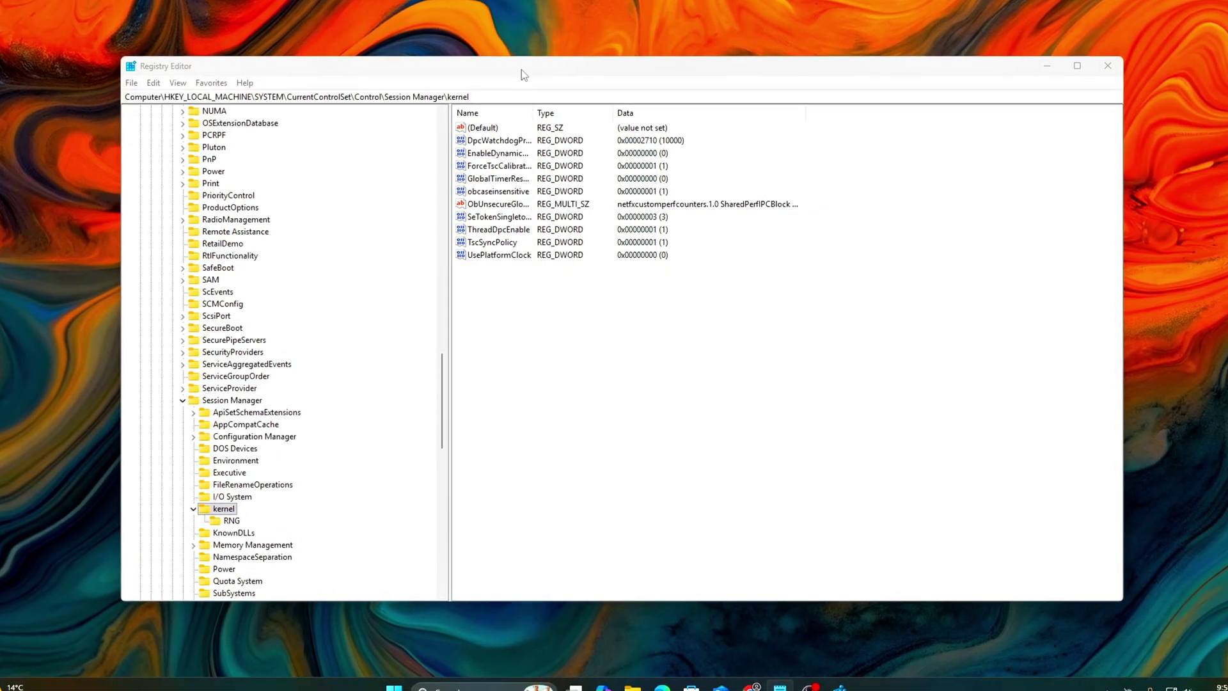
Step: Add a QuantumPolicy DWORD (32-bit) with data 6
right_click(634, 357)
key(Escape)
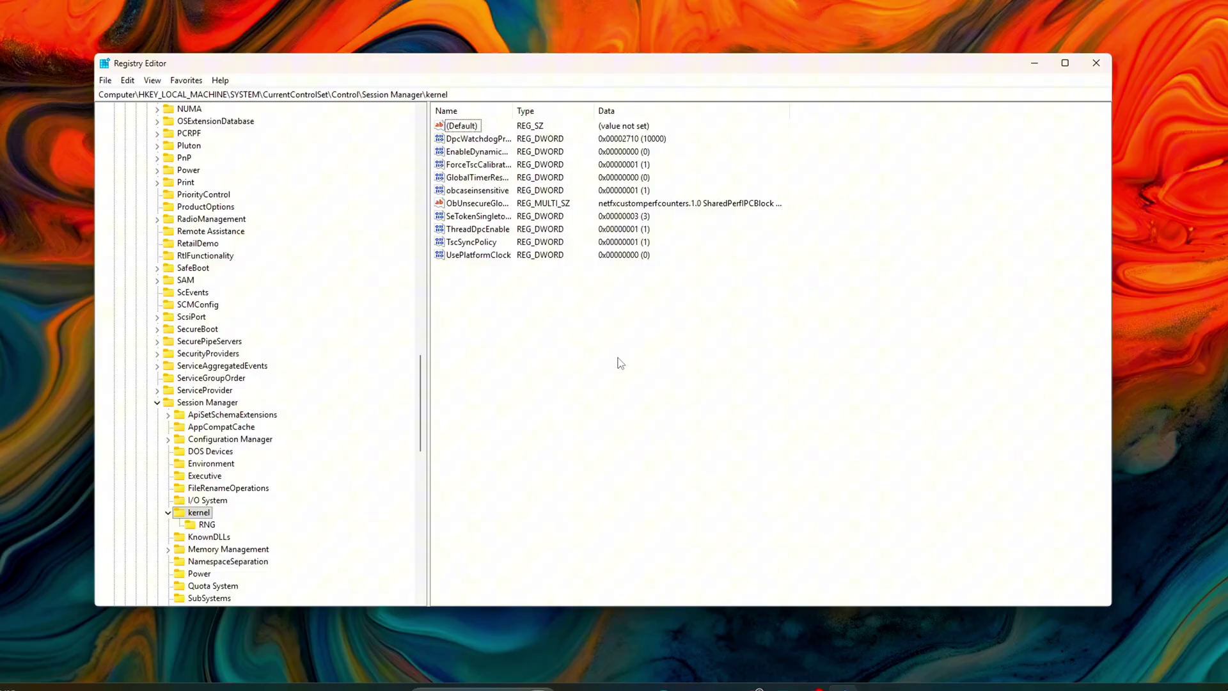
right_click(620, 364)
mouse_move(650, 364)
click(767, 416)
text(QuantumPolicy)
key(Return)
key(Return)
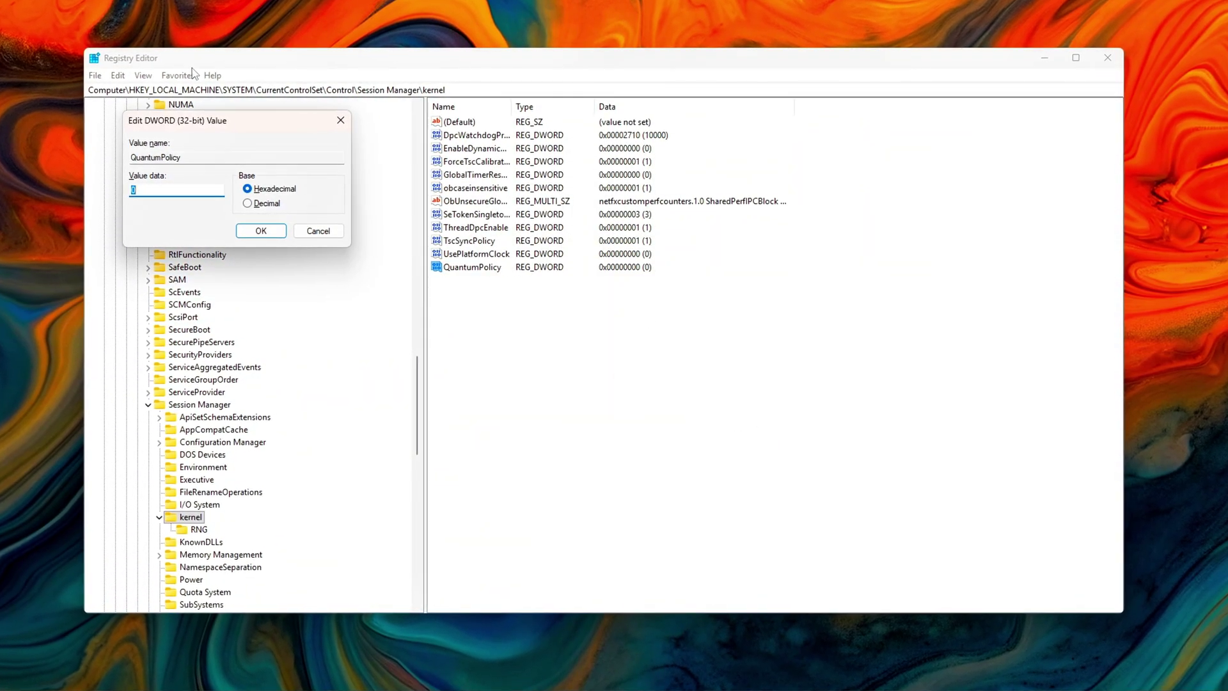
drag(233, 128, 638, 345)
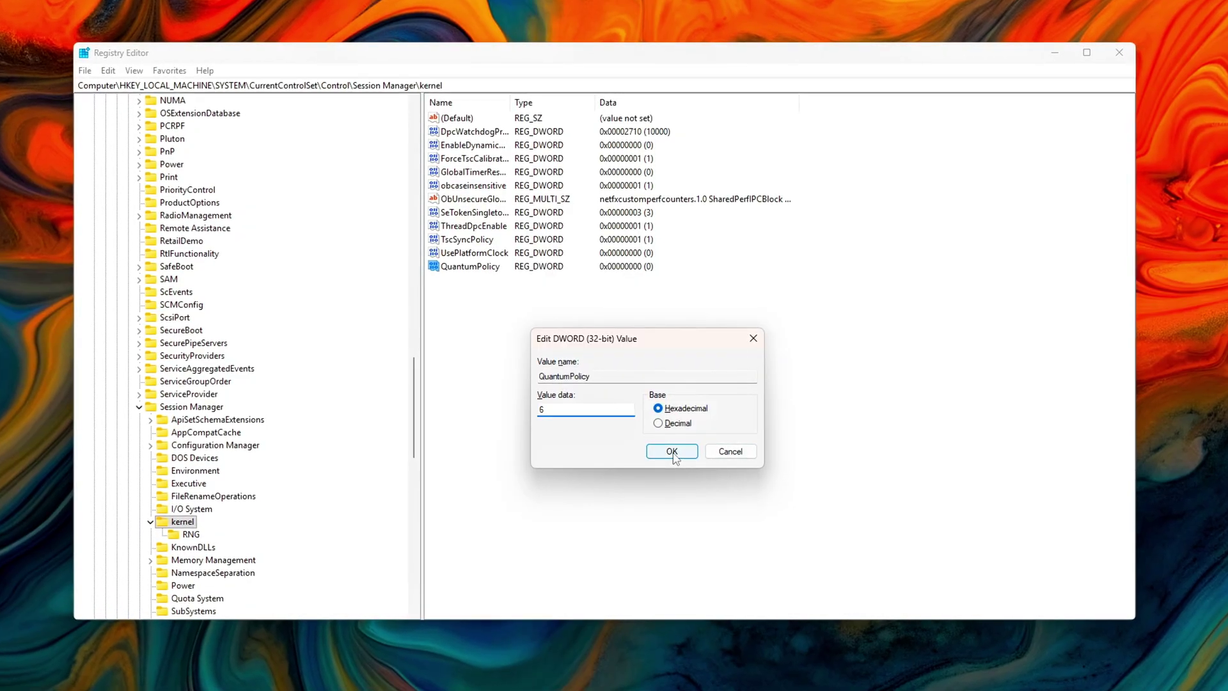
click(671, 452)
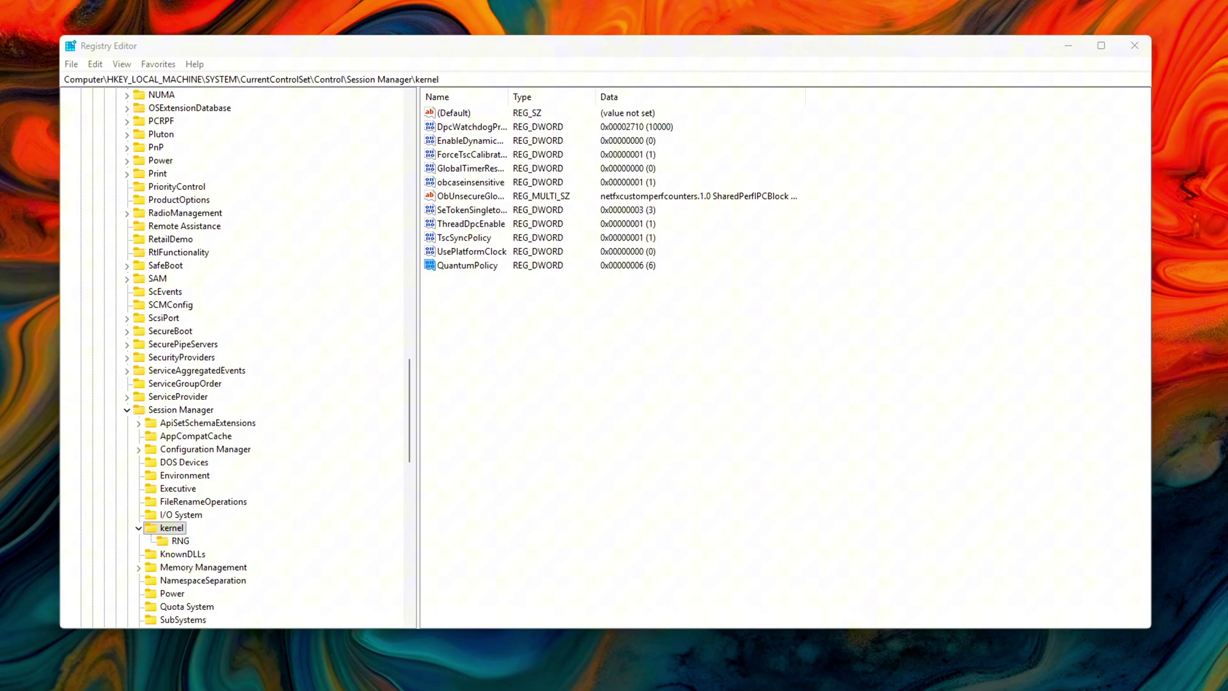
Step: Check that the existing QuantumPolicy value reads 6
double_click(451, 267)
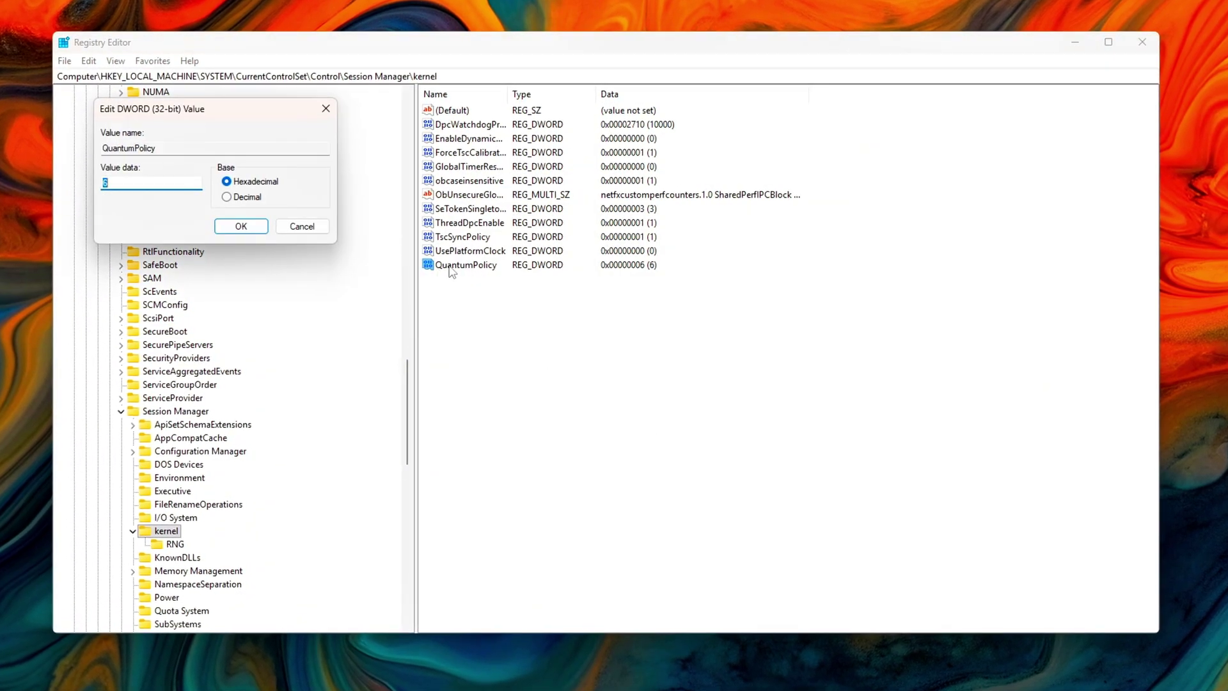
drag(248, 111, 829, 395)
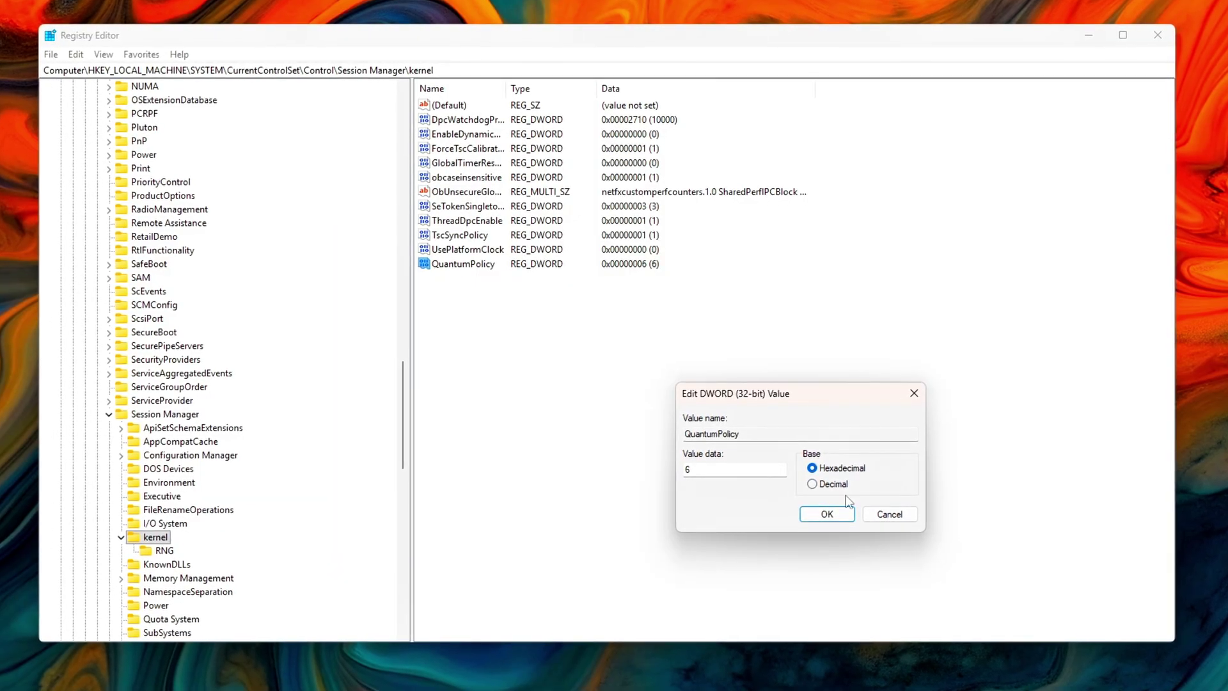
click(837, 513)
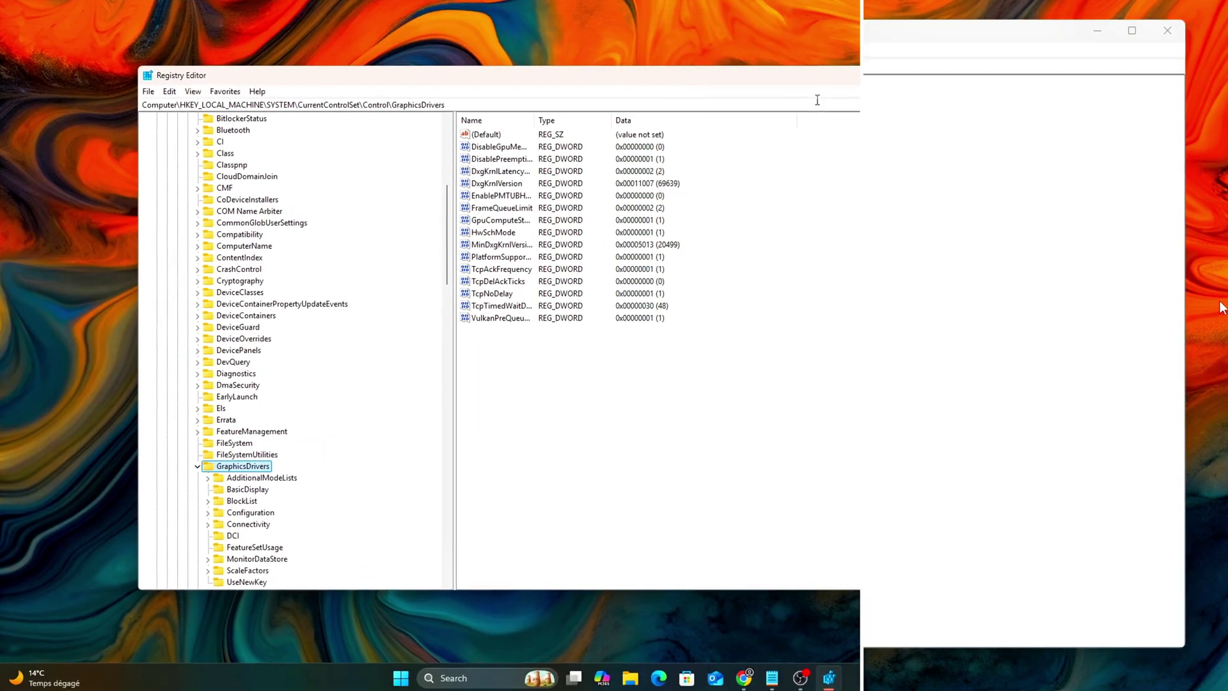
Step: Navigate back to the Session Manager\kernel key via the address bar
click(819, 97)
key(BackSpace)
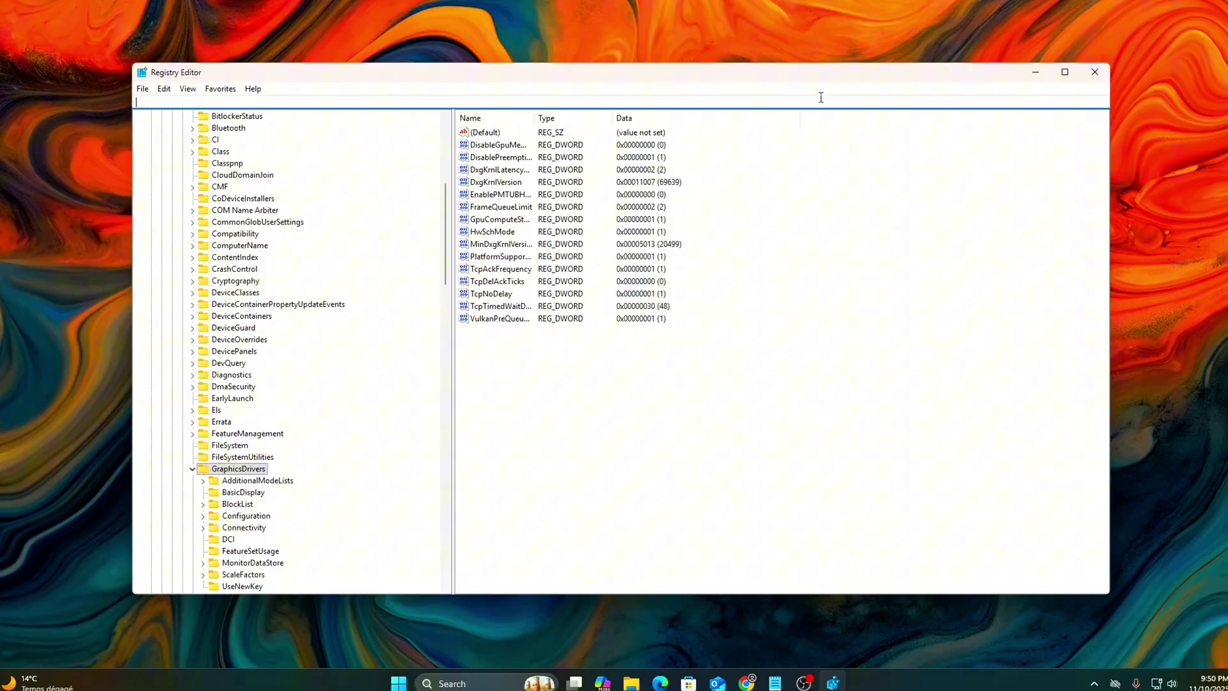
text(HKEY_LOCAL_MACHINE\SYSTEM\CurrentControlSet\Control\Session Manager\kernel)
key(Return)
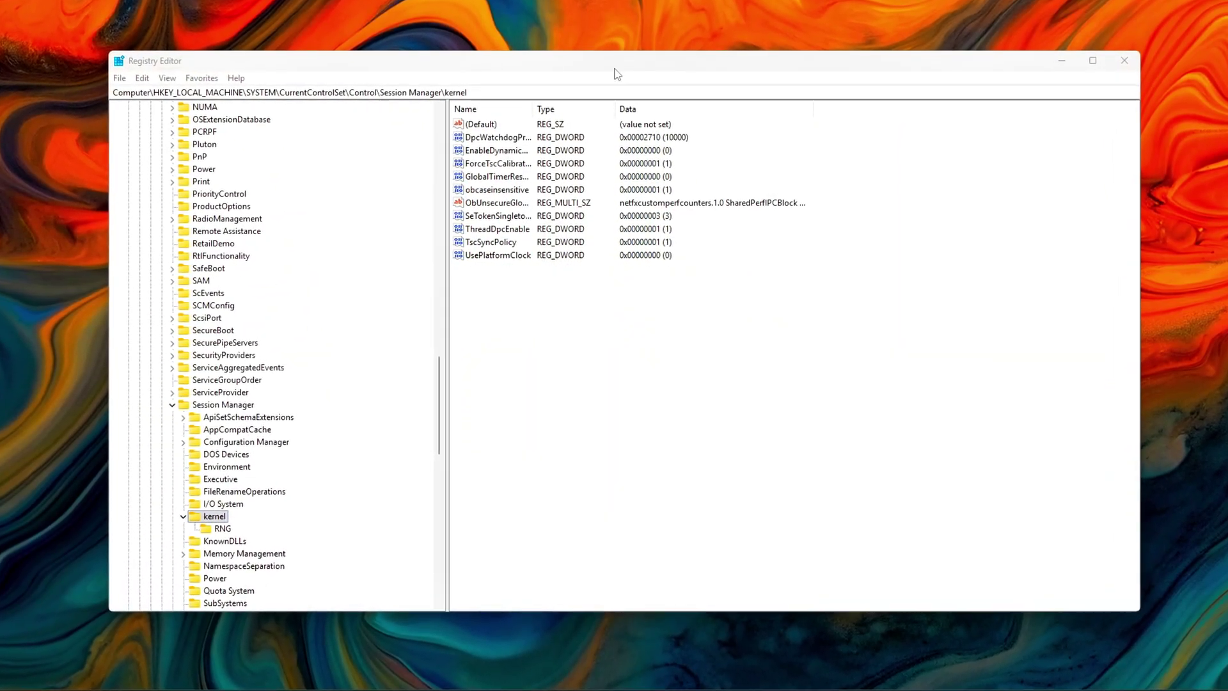
Step: Recreate the QuantumPolicy DWORD (32-bit) with data 6
click(518, 61)
right_click(598, 355)
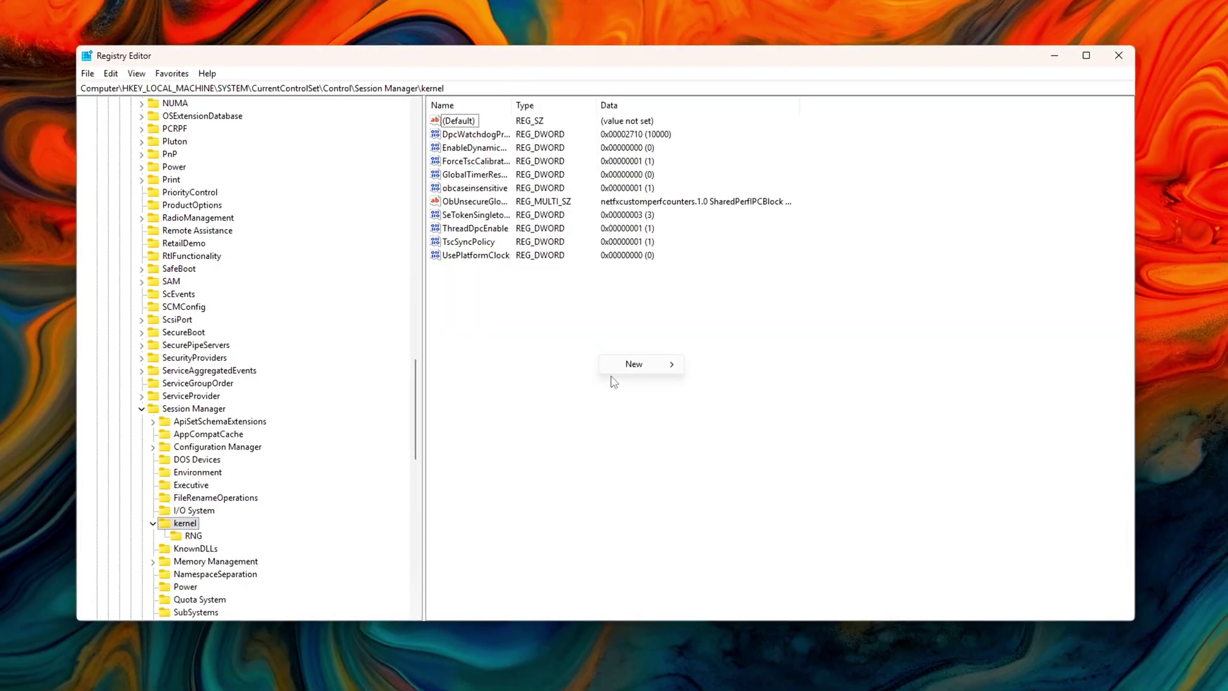
right_click(624, 368)
mouse_move(655, 371)
click(742, 425)
text(QuantumPolicy)
key(Return)
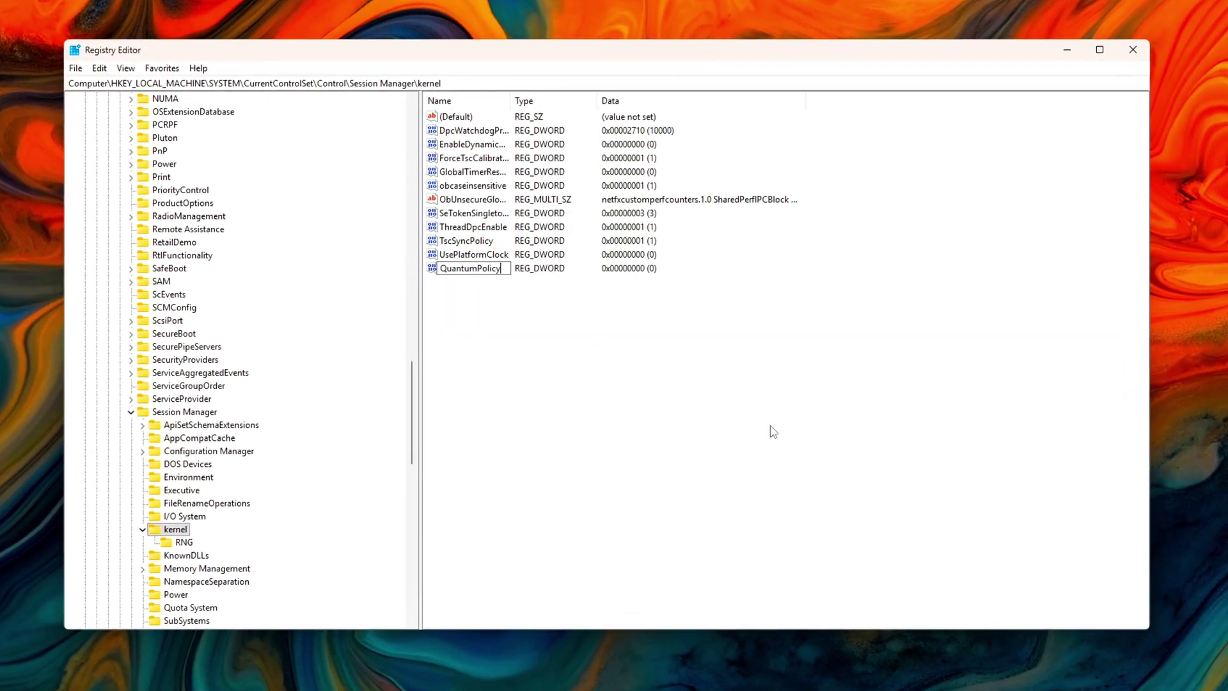
key(Return)
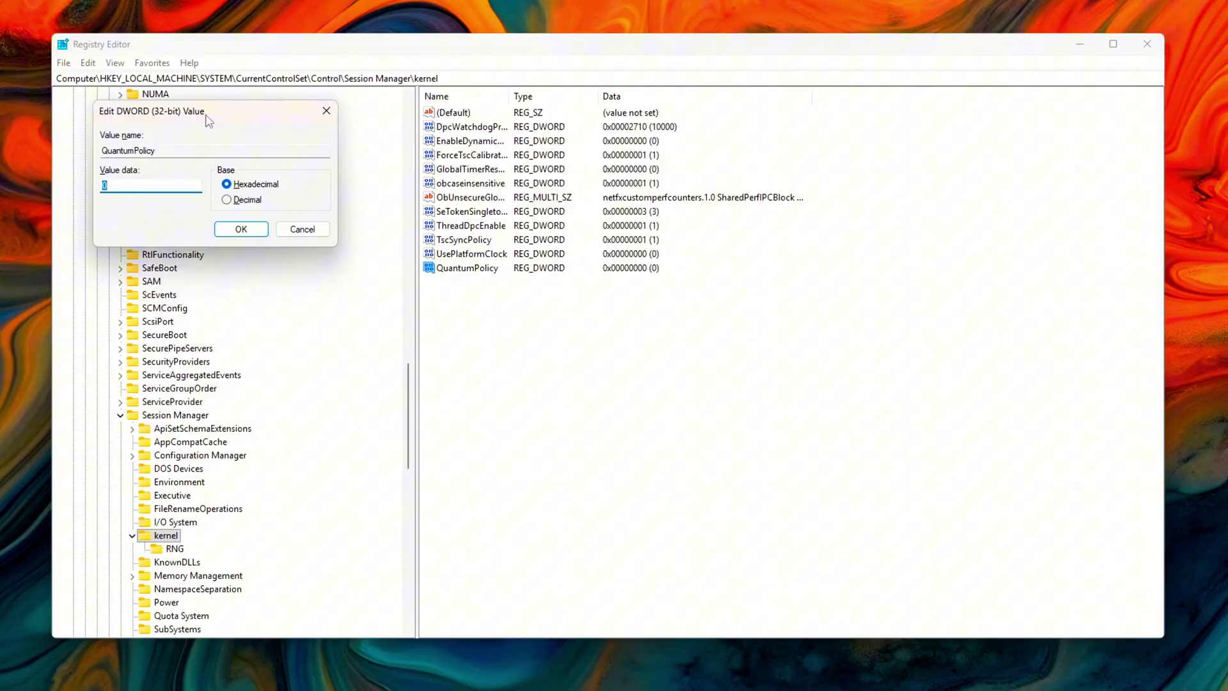
drag(208, 120, 645, 351)
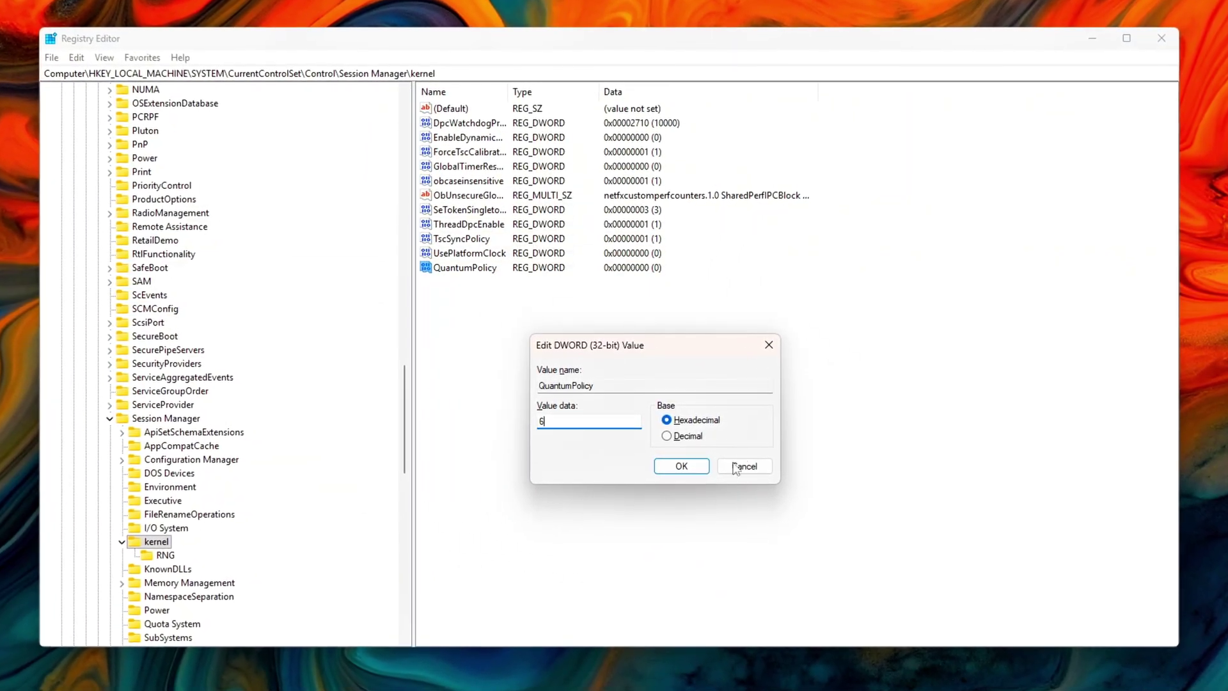
click(681, 468)
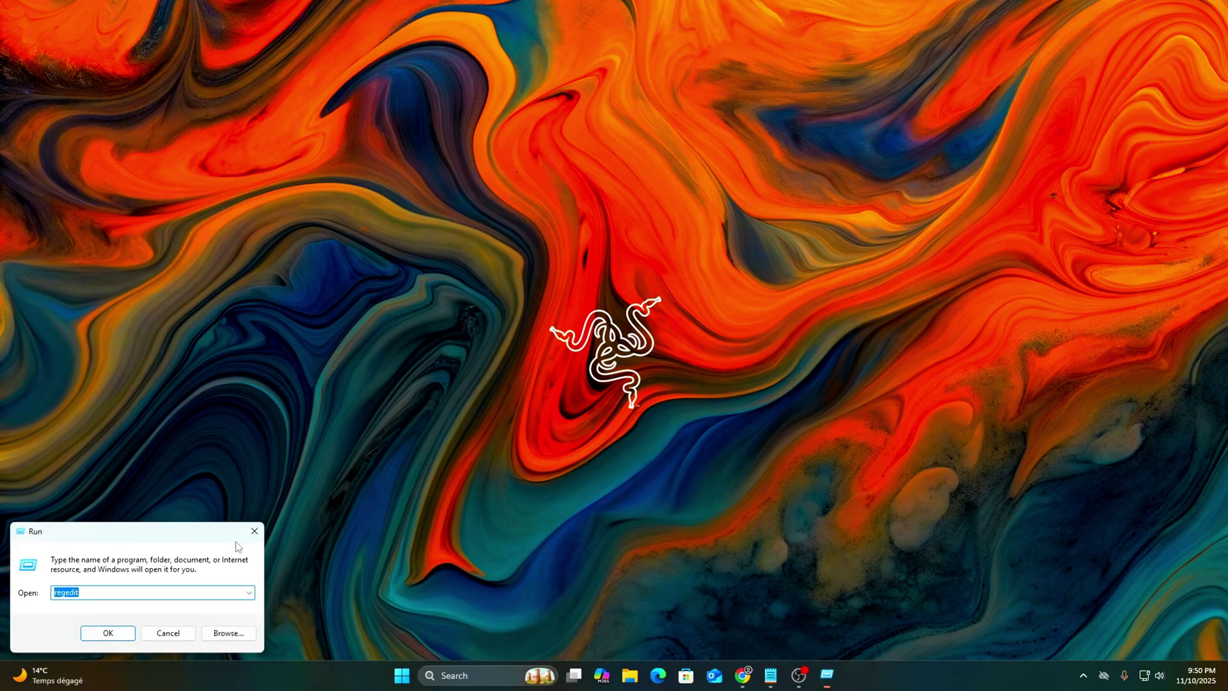
Step: Launch regedit, add a QuantumPolicy DWORD with data 6 under kernel, and confirm it reads 6
drag(237, 546, 684, 279)
key(Return)
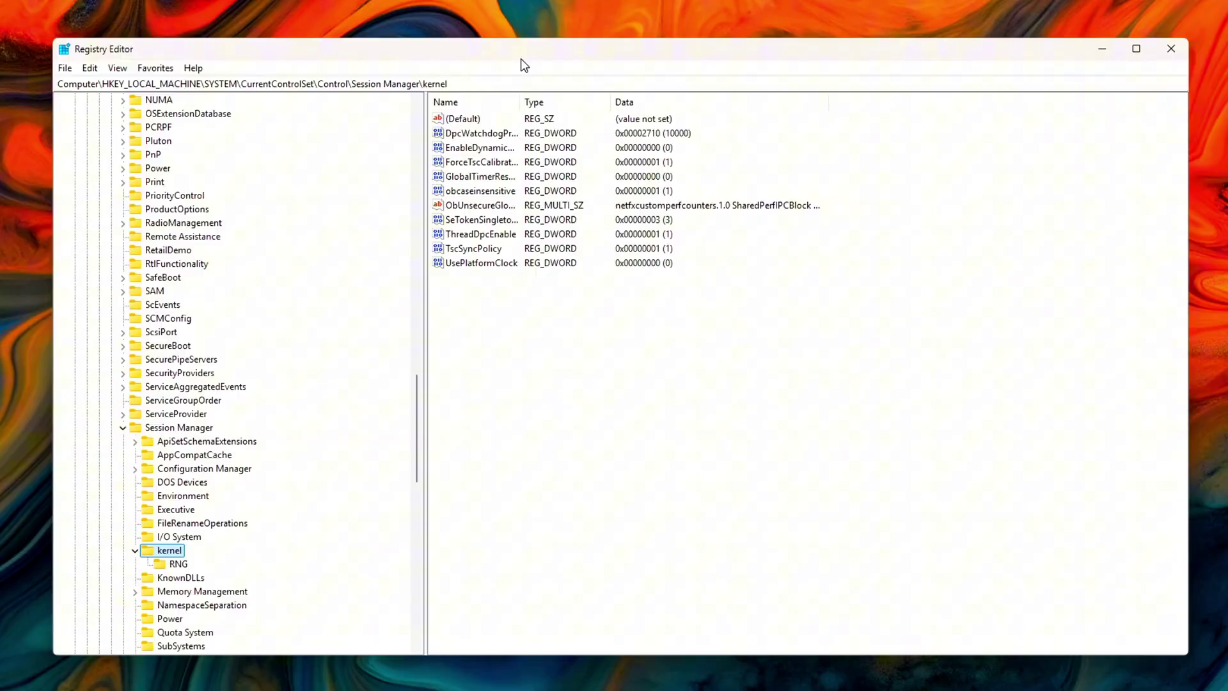
click(624, 376)
mouse_move(696, 398)
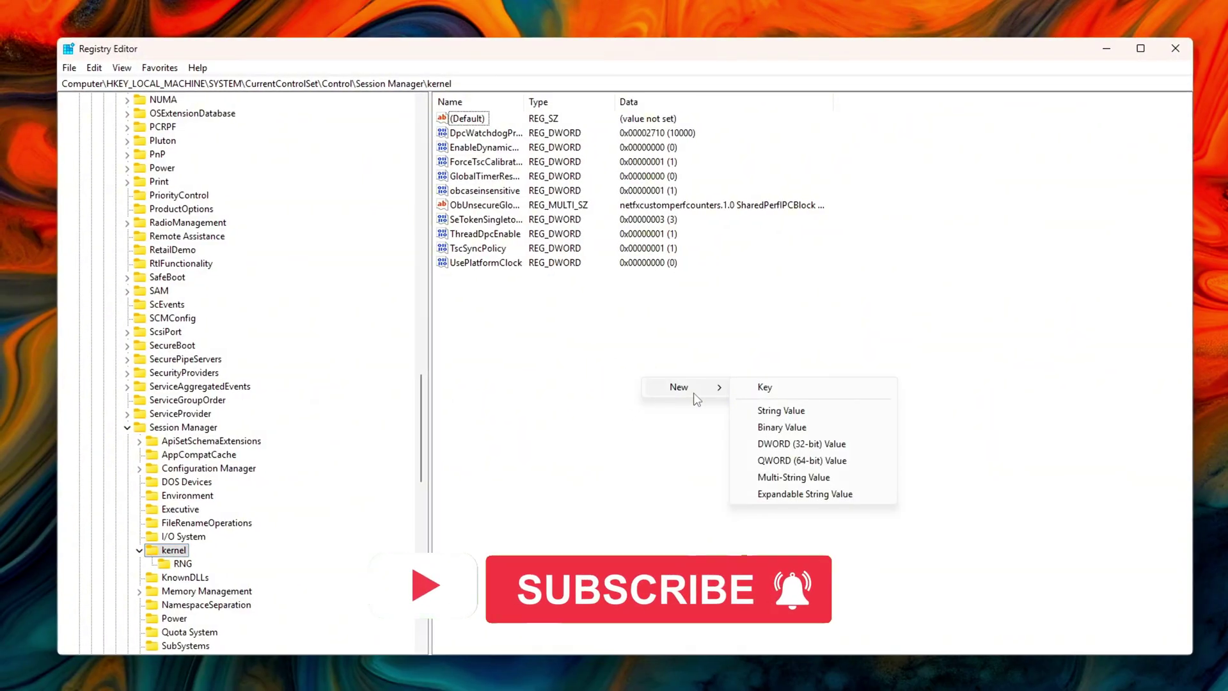
click(799, 444)
text(QuantumPolicy)
key(Return)
key(Return)
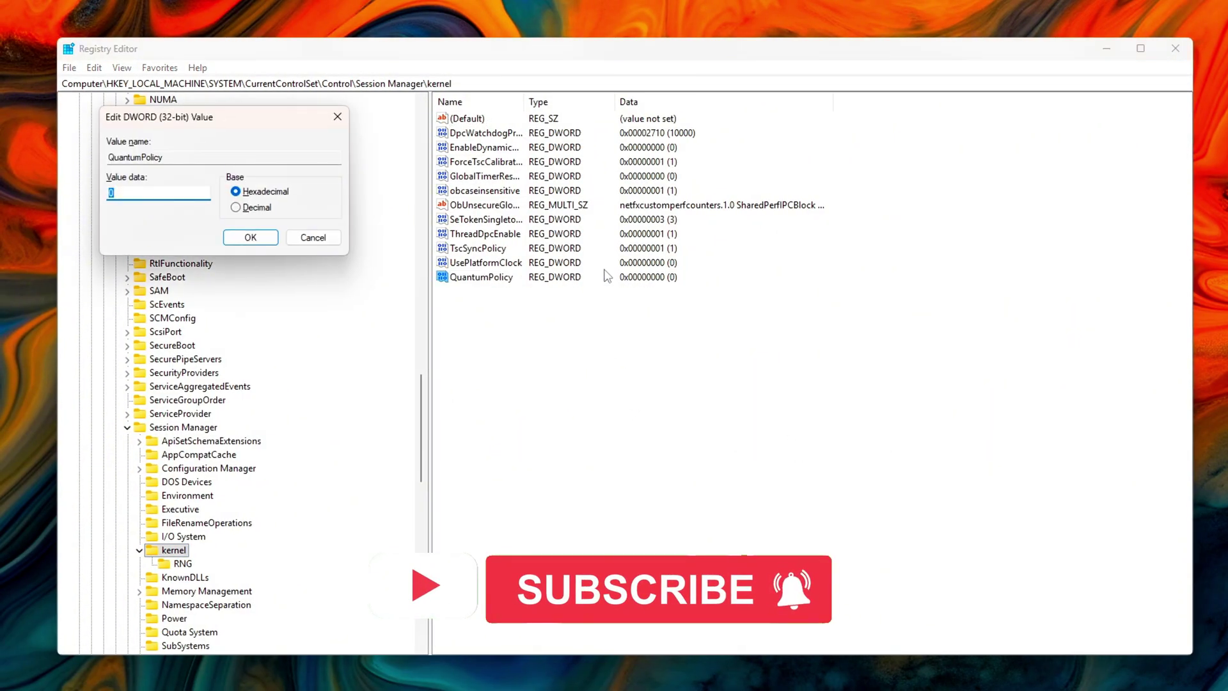
drag(215, 122, 662, 362)
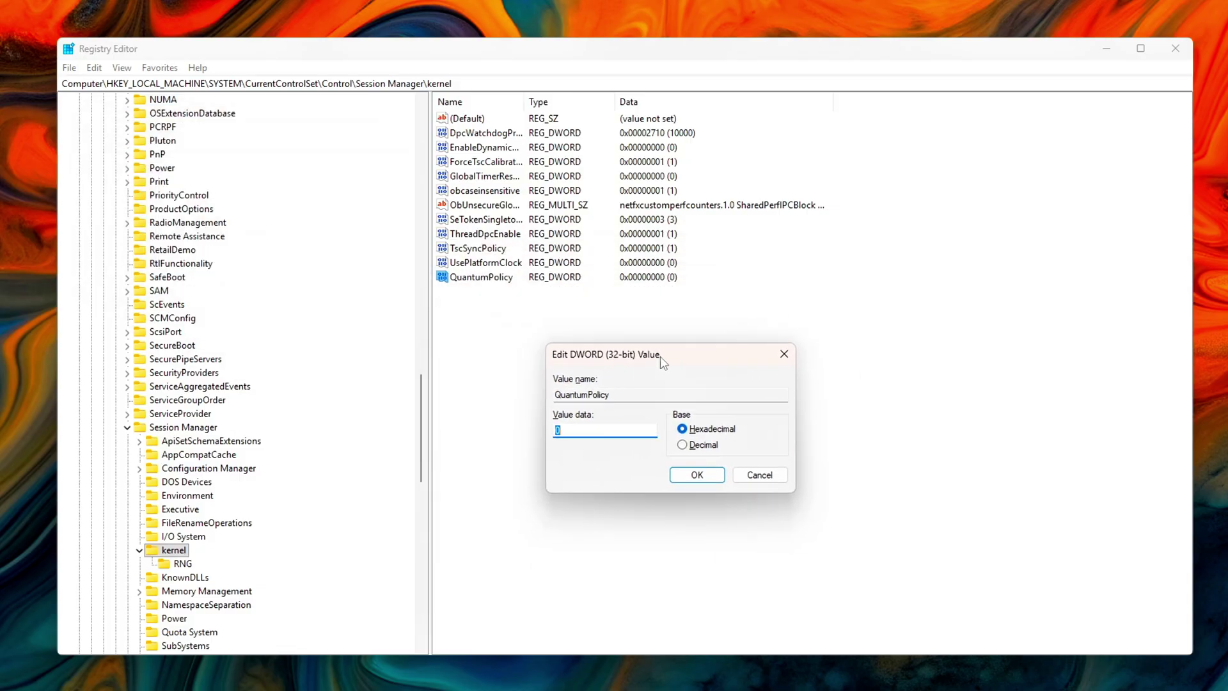
click(697, 475)
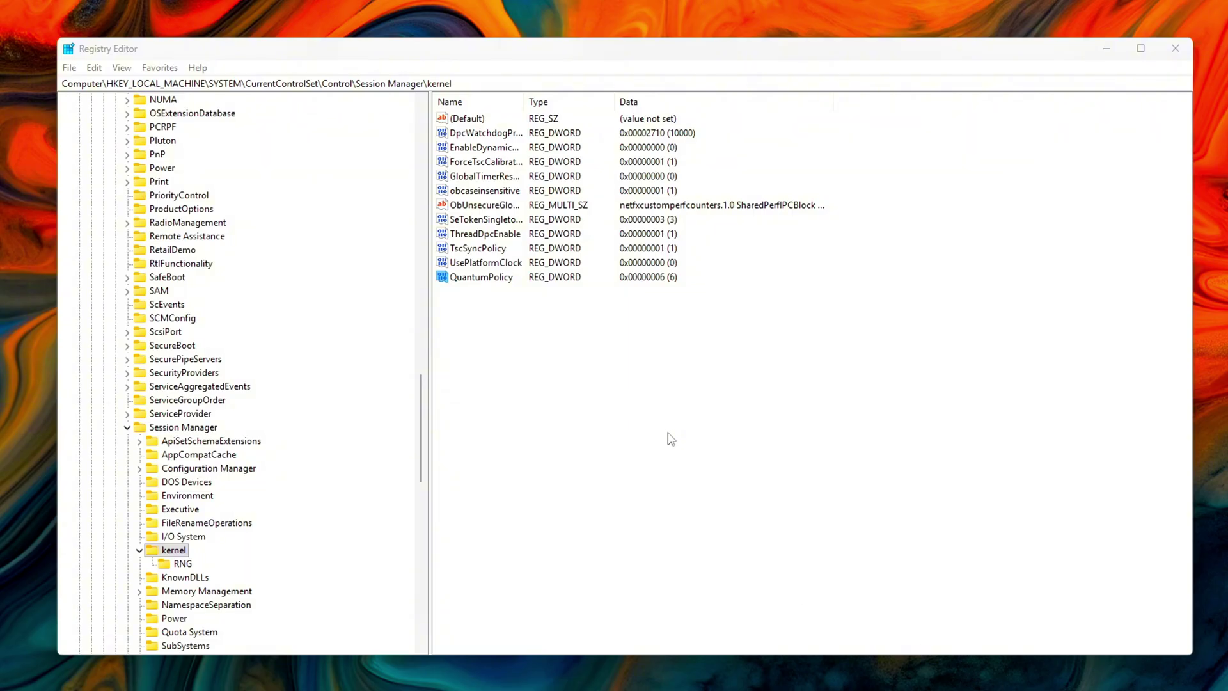
double_click(453, 281)
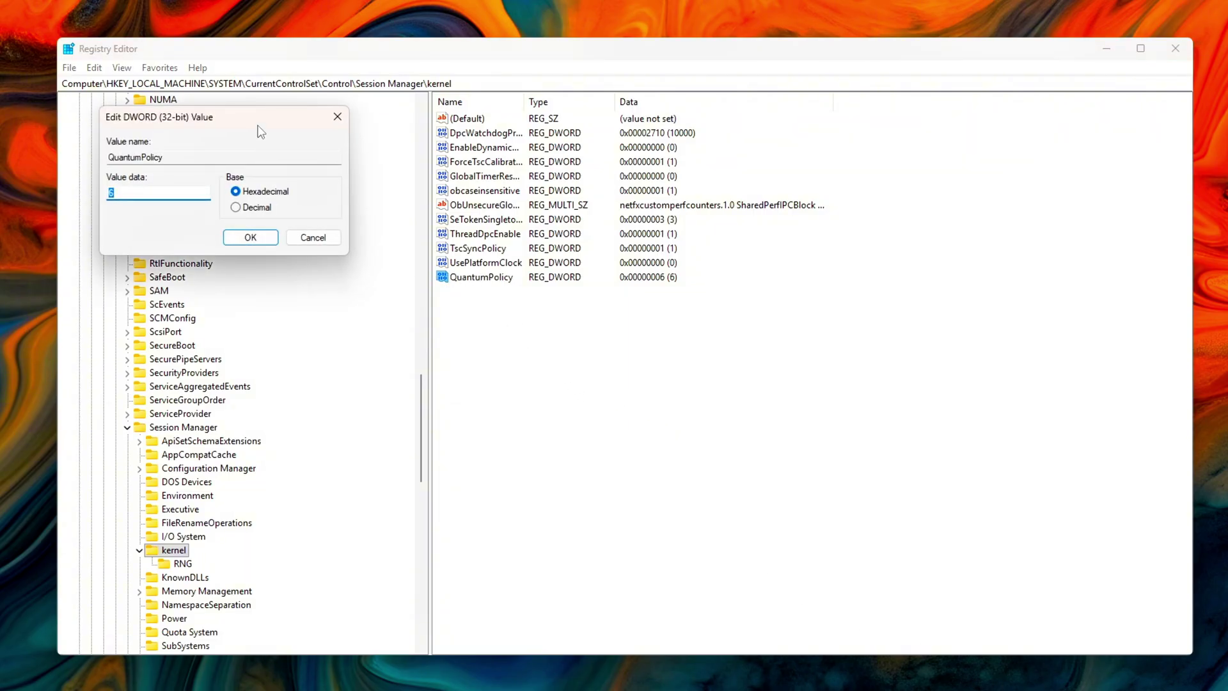
drag(261, 132, 853, 439)
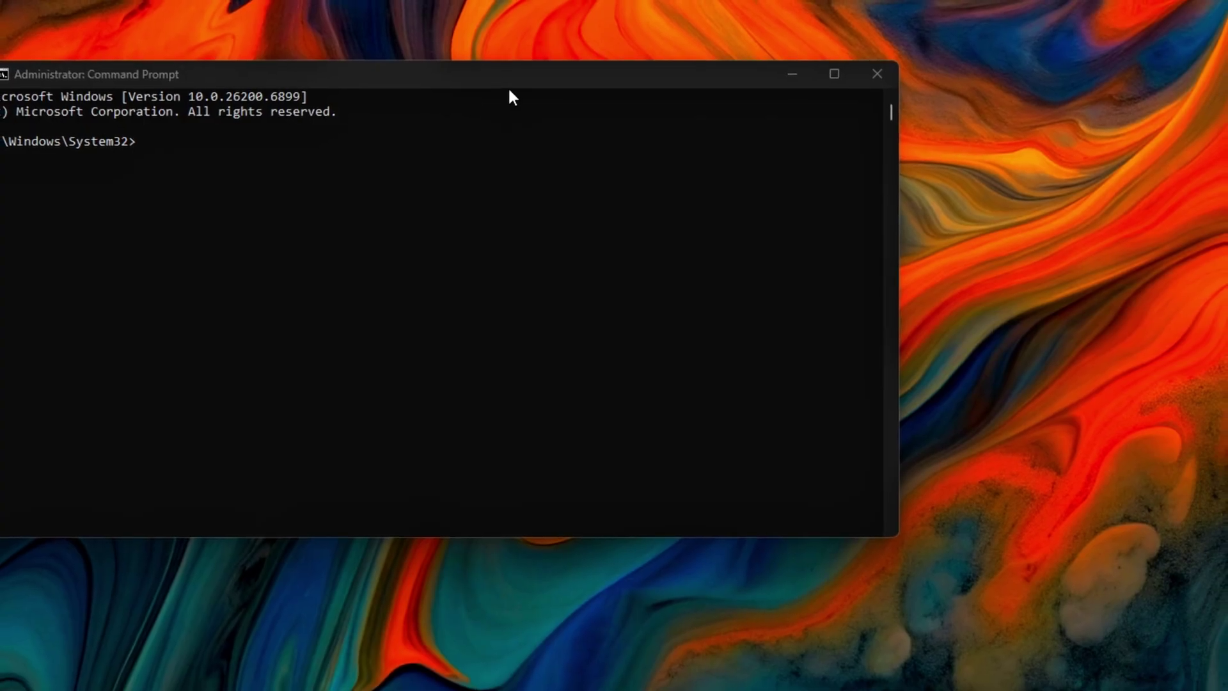
Step: Run reg add for DisableWorkingSetTrim=1, DisablePagingExecutive=1, LargeSystemCache=0, then clear with cls
text(reg add "HKLM\SYSTEM\CurrentControlSet\Control\Session Manager\Memory Management" /v DisableWorkingSetTrim /t REG_DWORD /d 1 /f)
key(Return)
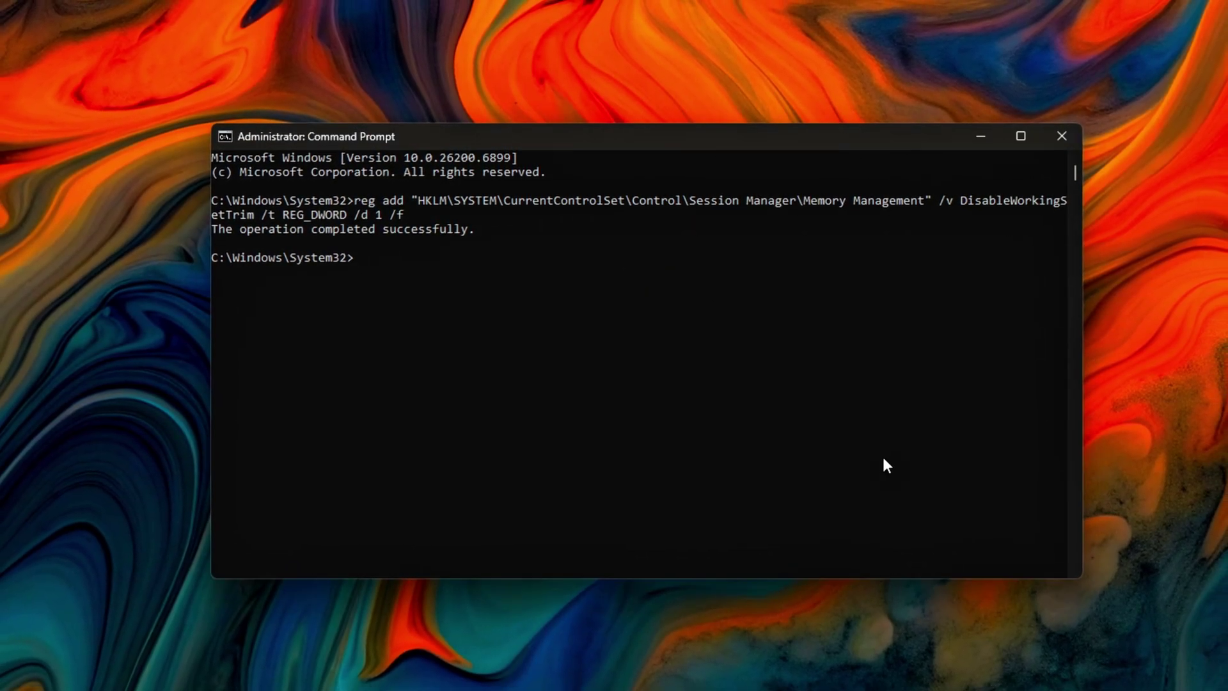
text(reg add "HKLM\SYSTEM\CurrentControlSet\Control\Session Manager\Memory Management" /v DisablePagingExecutive /t REG_DWORD /d 1 /f)
key(Return)
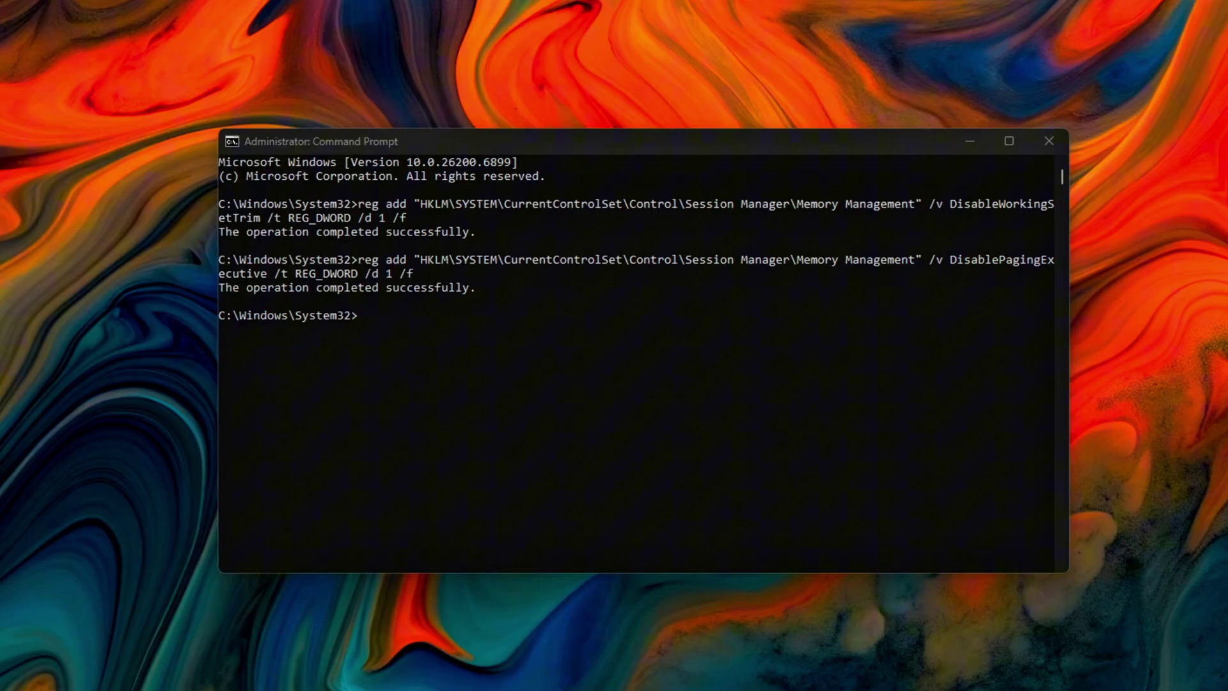
text(reg add "HKLM\SYSTEM\CurrentControlSet\Control\Session Manager\Memory Management" /v LargeSystemCache /t REG_DWORD /d 0 /f)
key(Return)
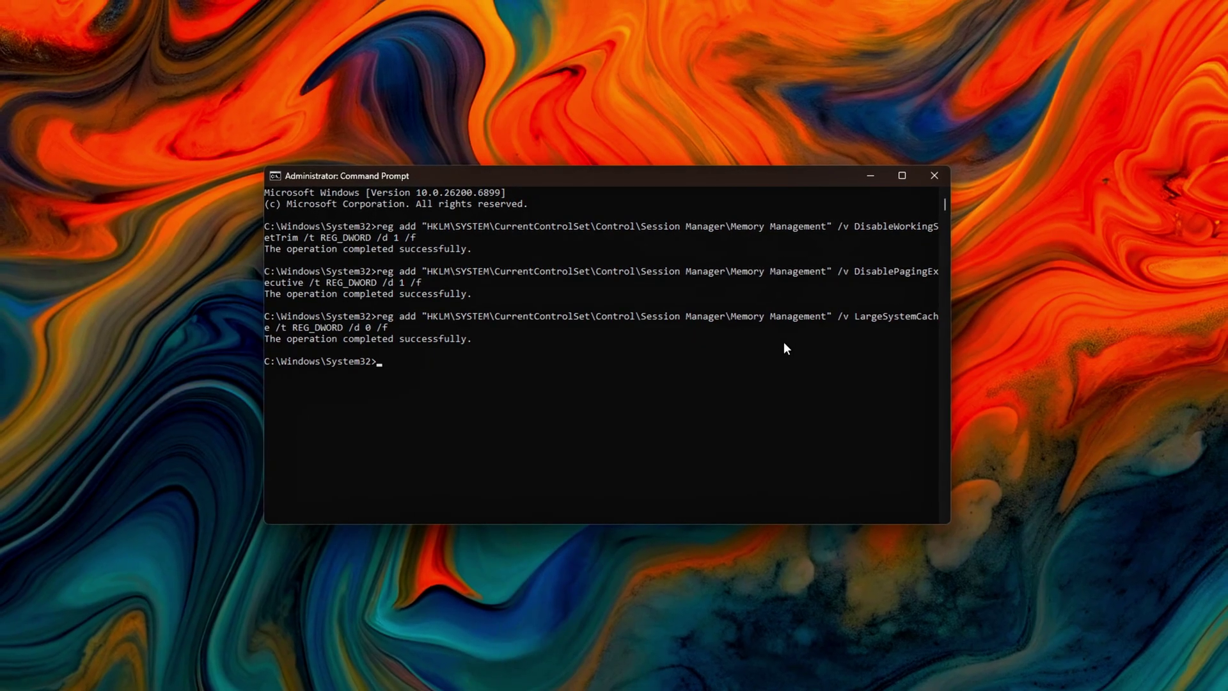
text(cls)
key(Return)
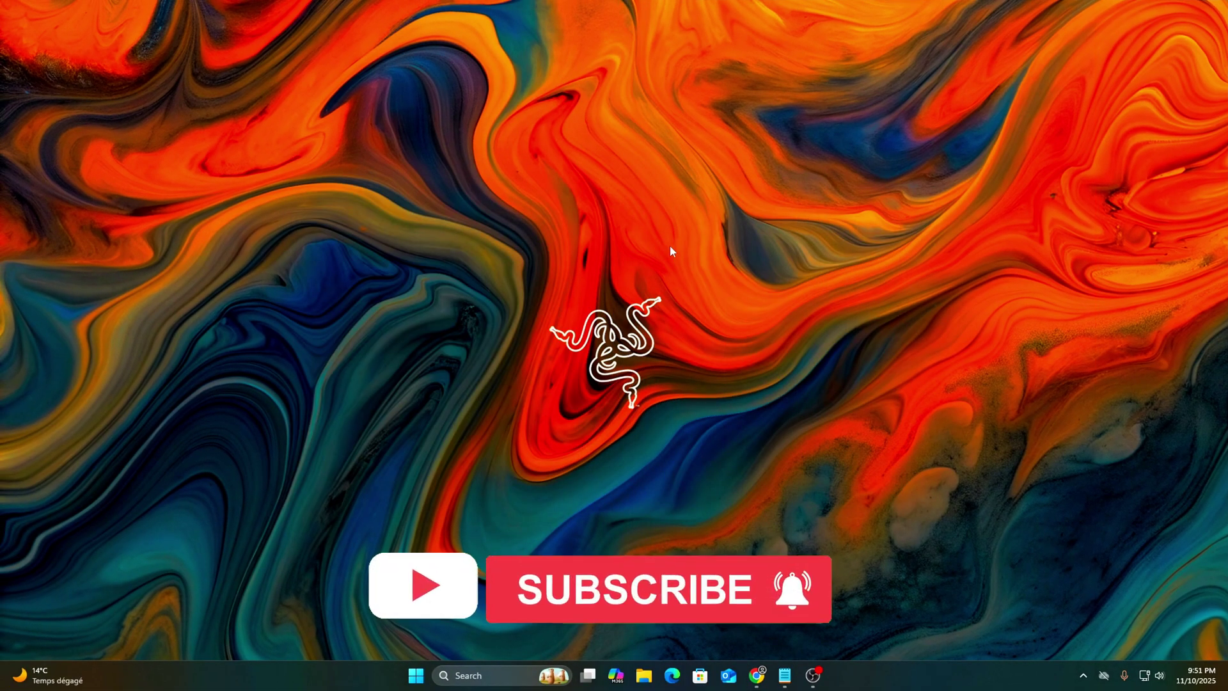
Step: Open Command Prompt as administrator from a cmd search and enter CLS
key(super+s)
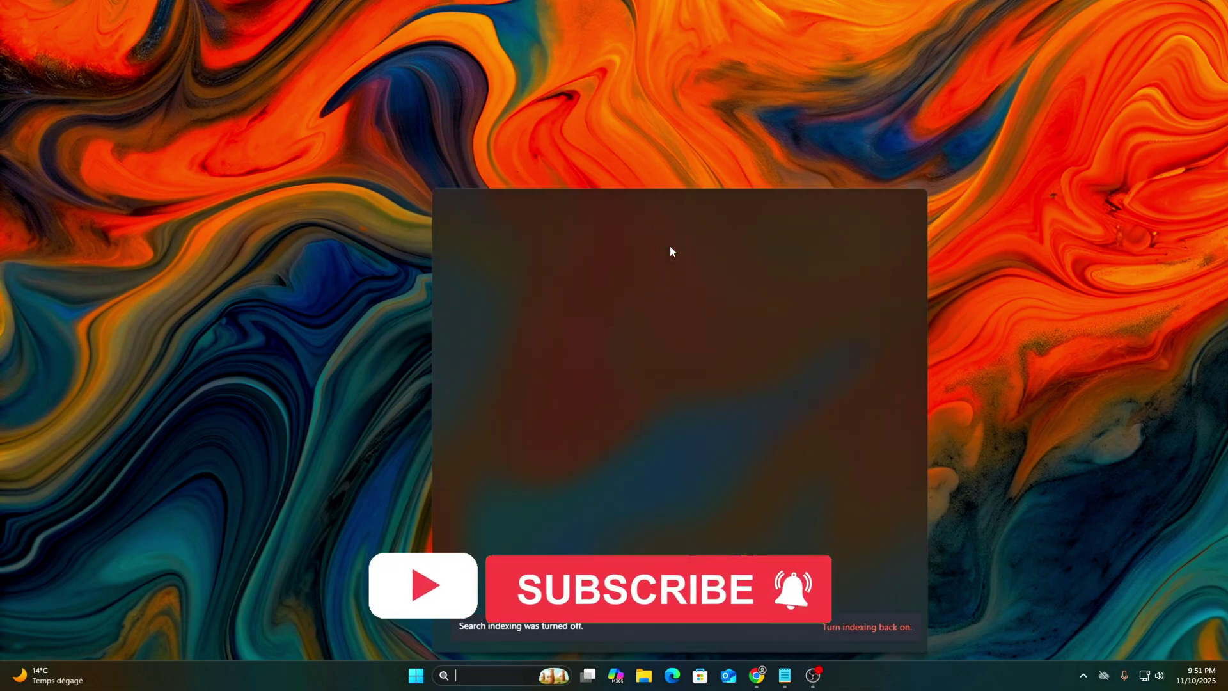
text(cmd)
click(761, 390)
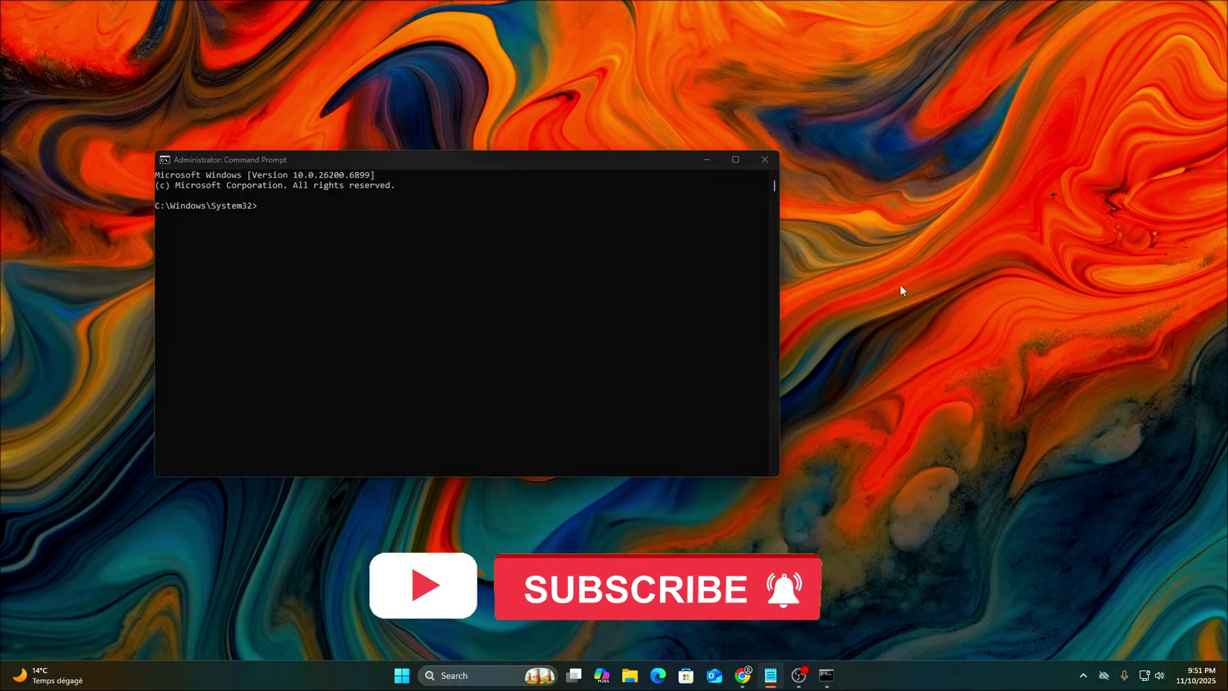
drag(514, 161, 638, 211)
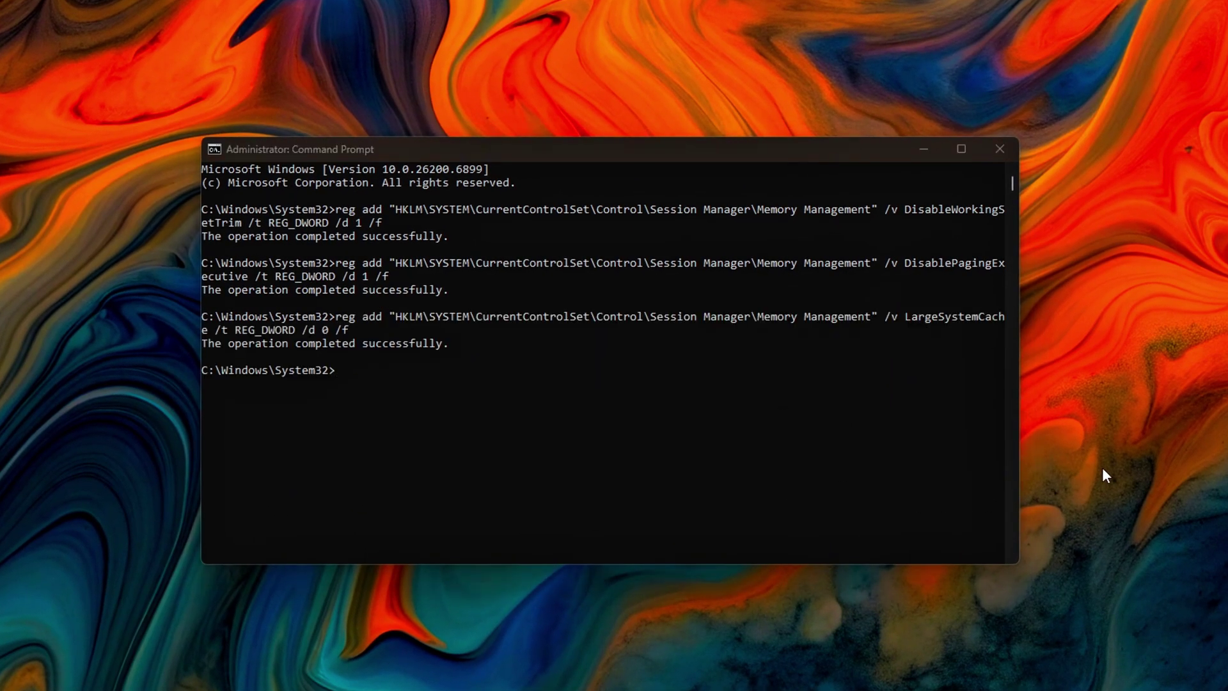
drag(798, 145, 783, 139)
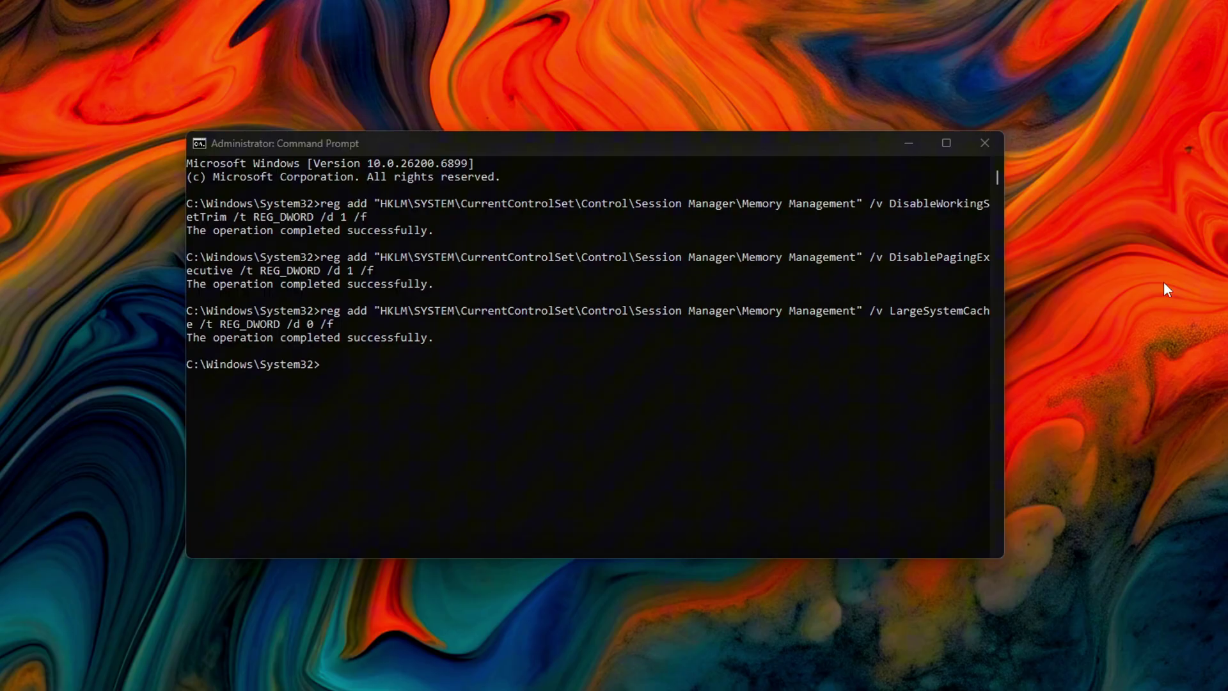
text(CLS)
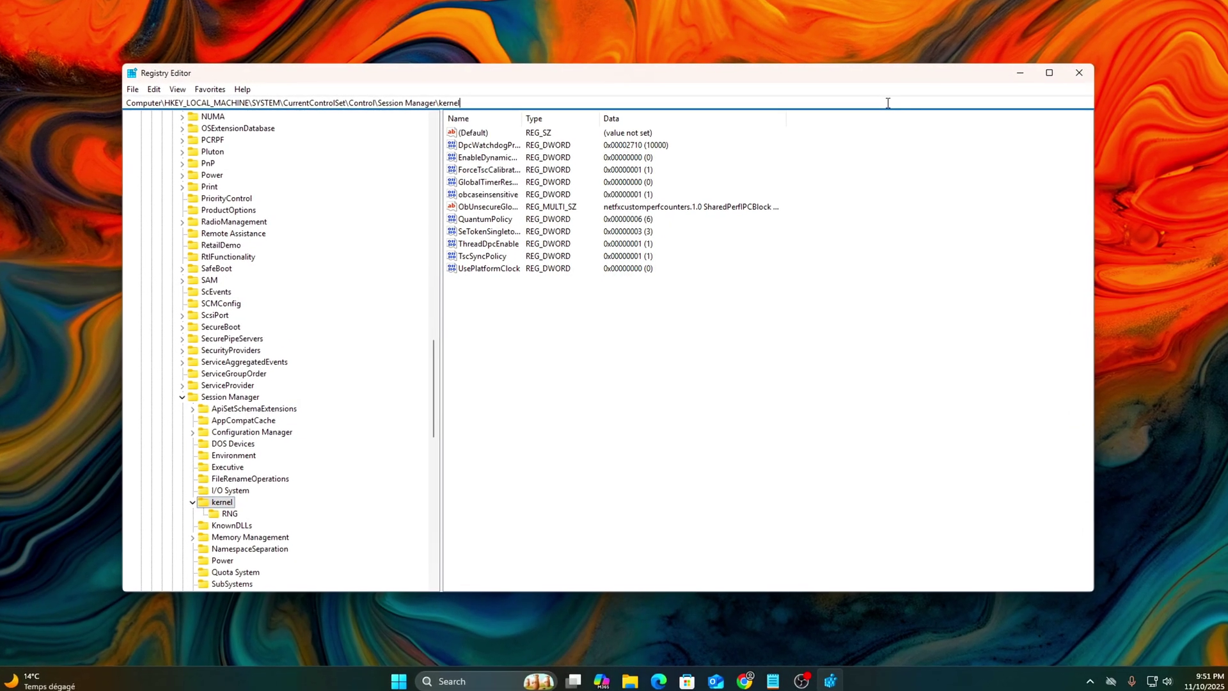
Step: Go to Control\Storage and add an IoLatencyPolicy DWORD with data 1
key(ctrl+a)
text(HKEY_LOCAL_MACHINE\SYSTEM\CurrentControlSet\Control\Storage)
key(Return)
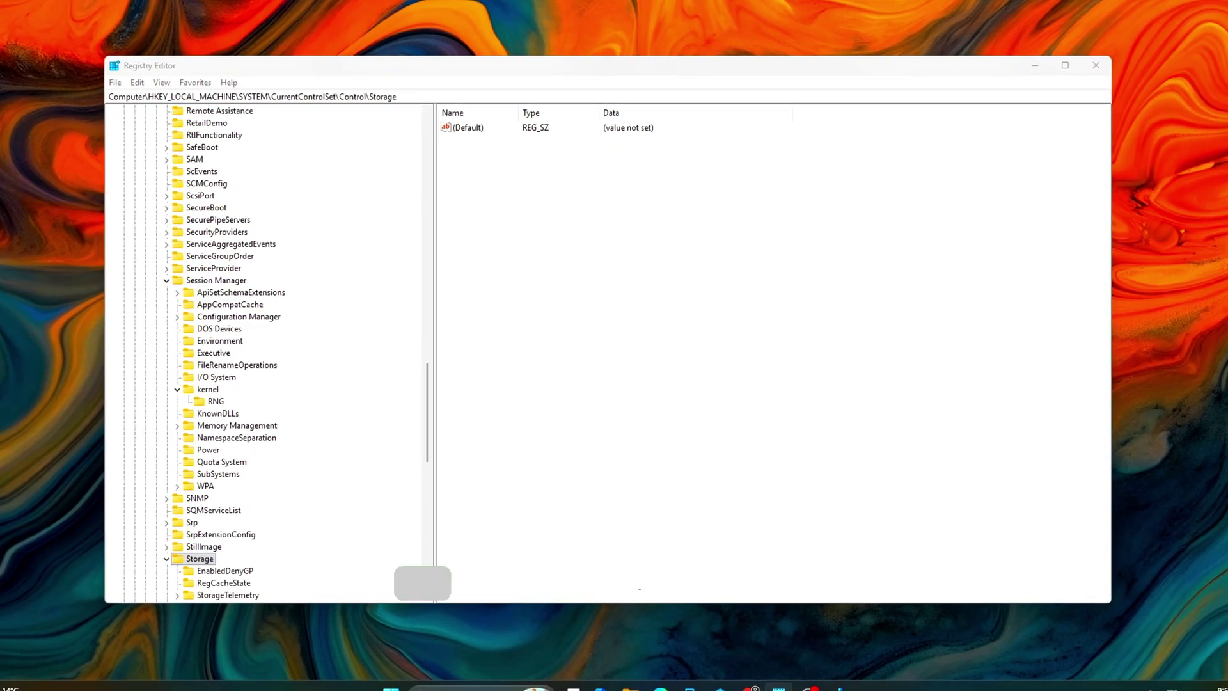
right_click(714, 348)
mouse_move(740, 356)
click(831, 409)
text(IoLatencyPolicy)
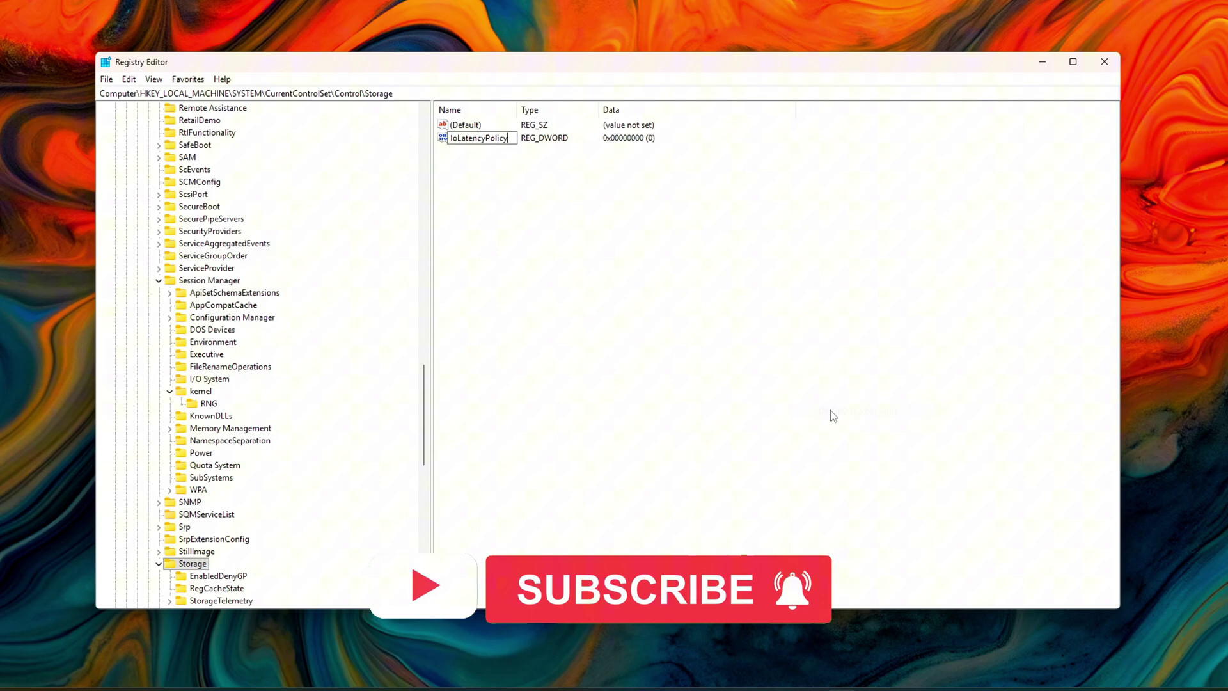
key(Return)
key(Return)
drag(293, 120, 755, 415)
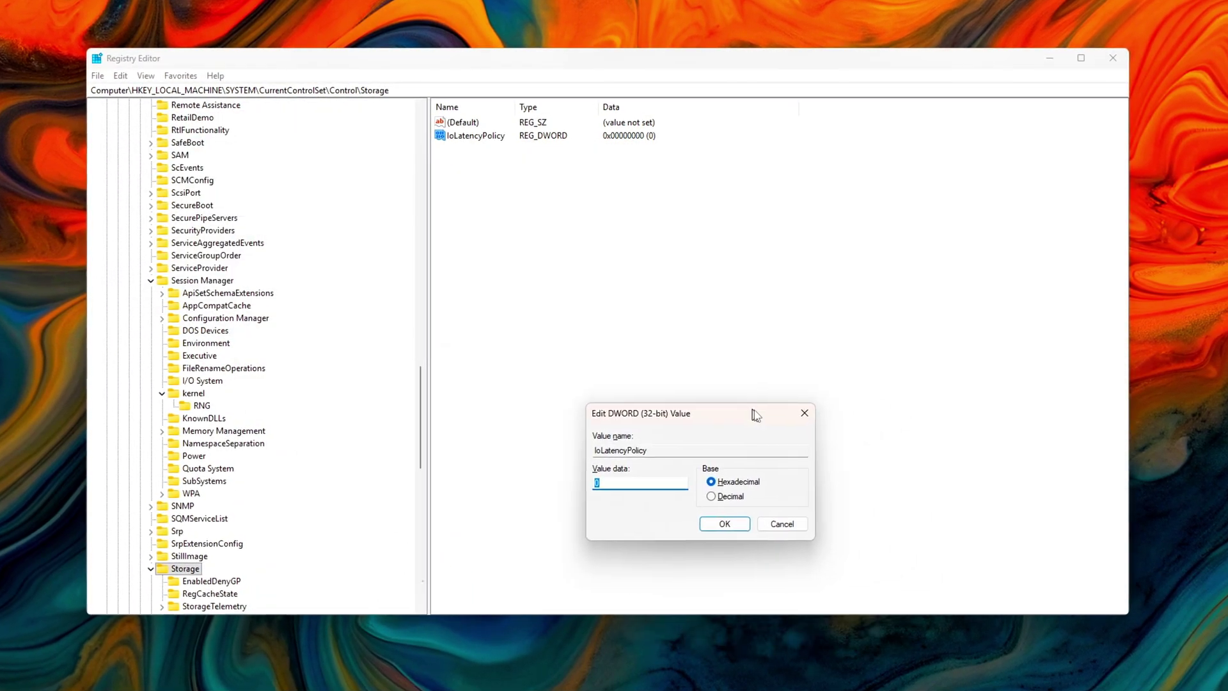
text(1)
click(725, 524)
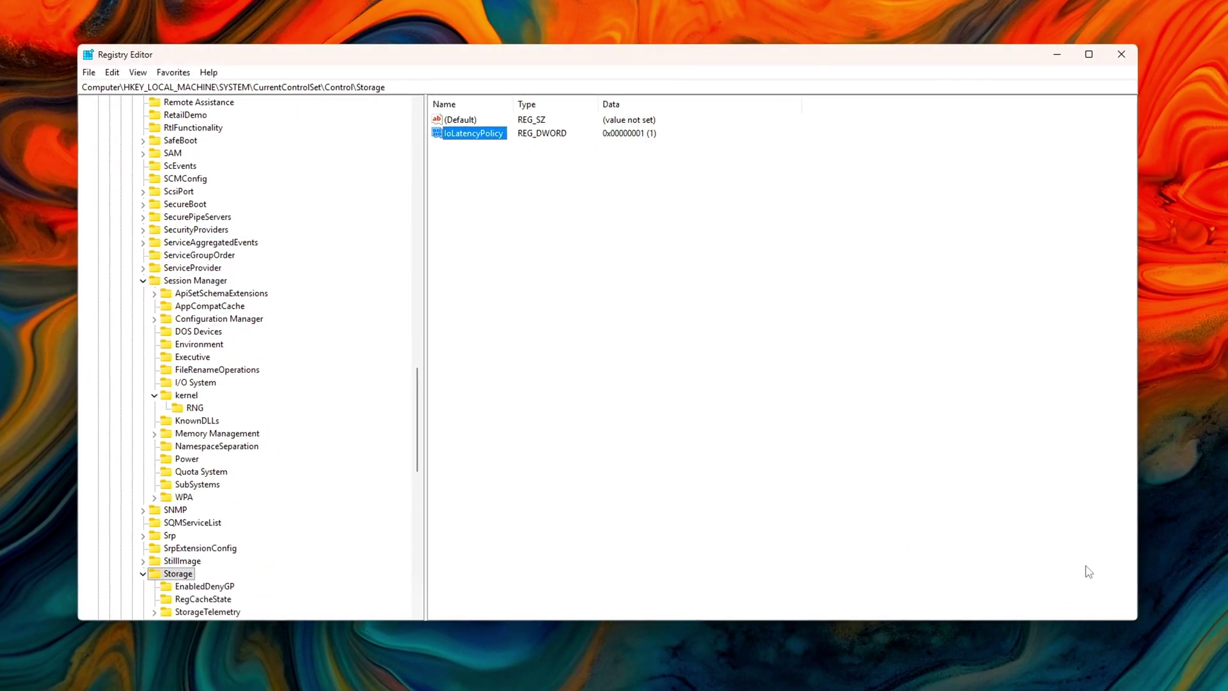
Step: Go to stornvme\Parameters\Device and add an IdlePowerMode DWORD left at 0
click(692, 80)
text(HKEY_LOCAL_MACHINE\SYSTEM\CurrentControlSet\Services\stornvme\Parameters\Device)
key(Return)
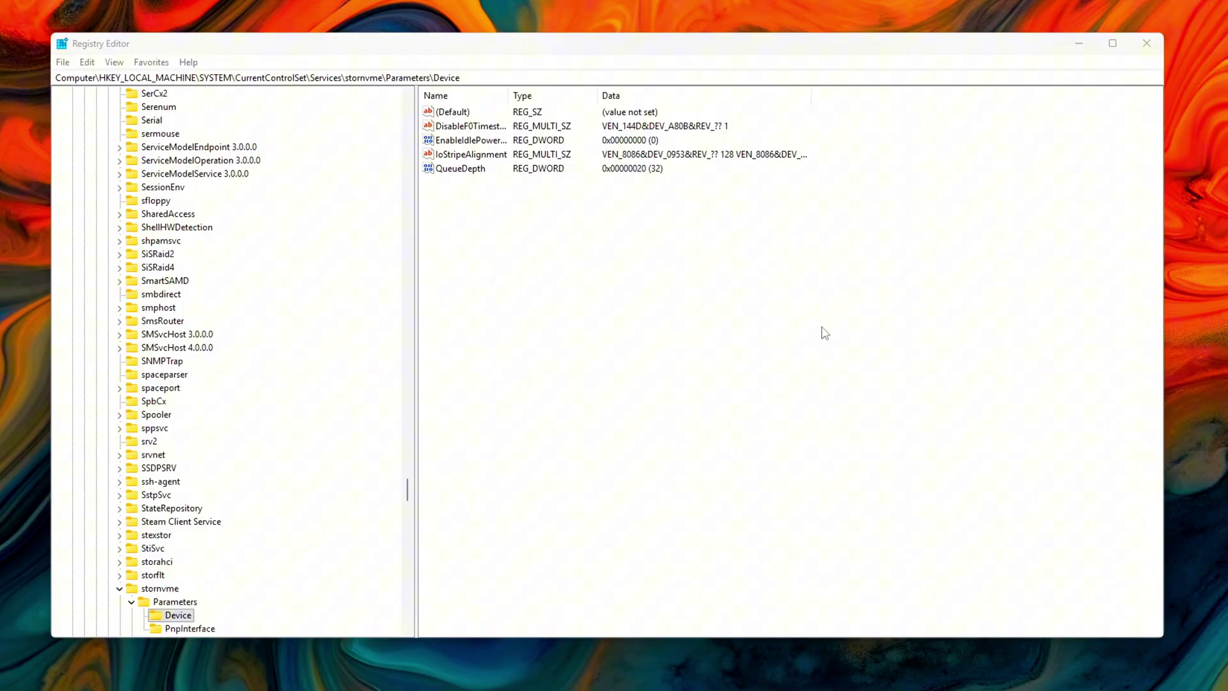
right_click(722, 327)
mouse_move(758, 336)
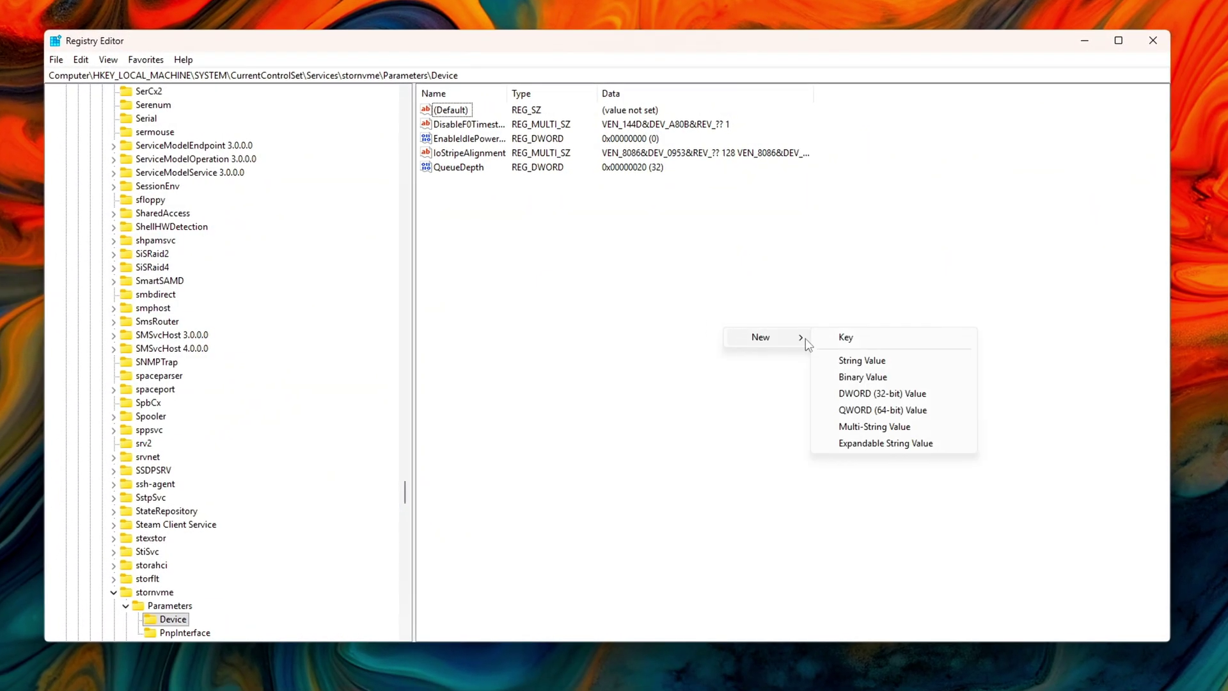
click(842, 393)
text(IdlePowerMode)
key(Return)
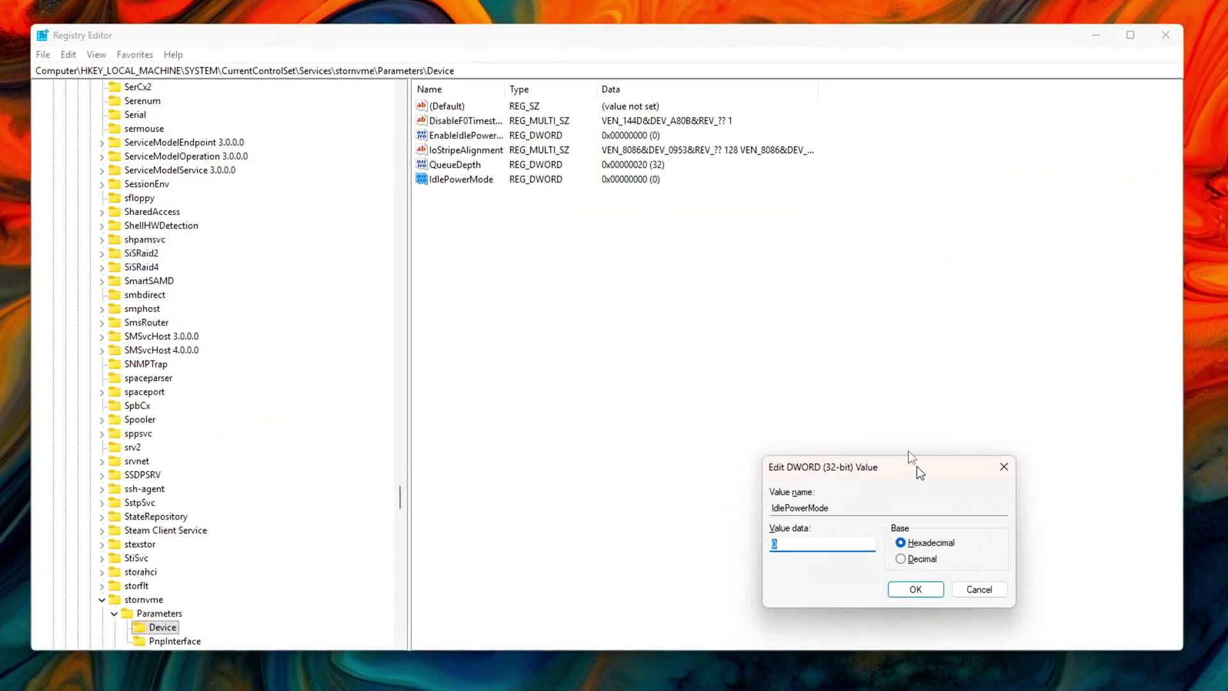
drag(916, 465, 778, 375)
key(Return)
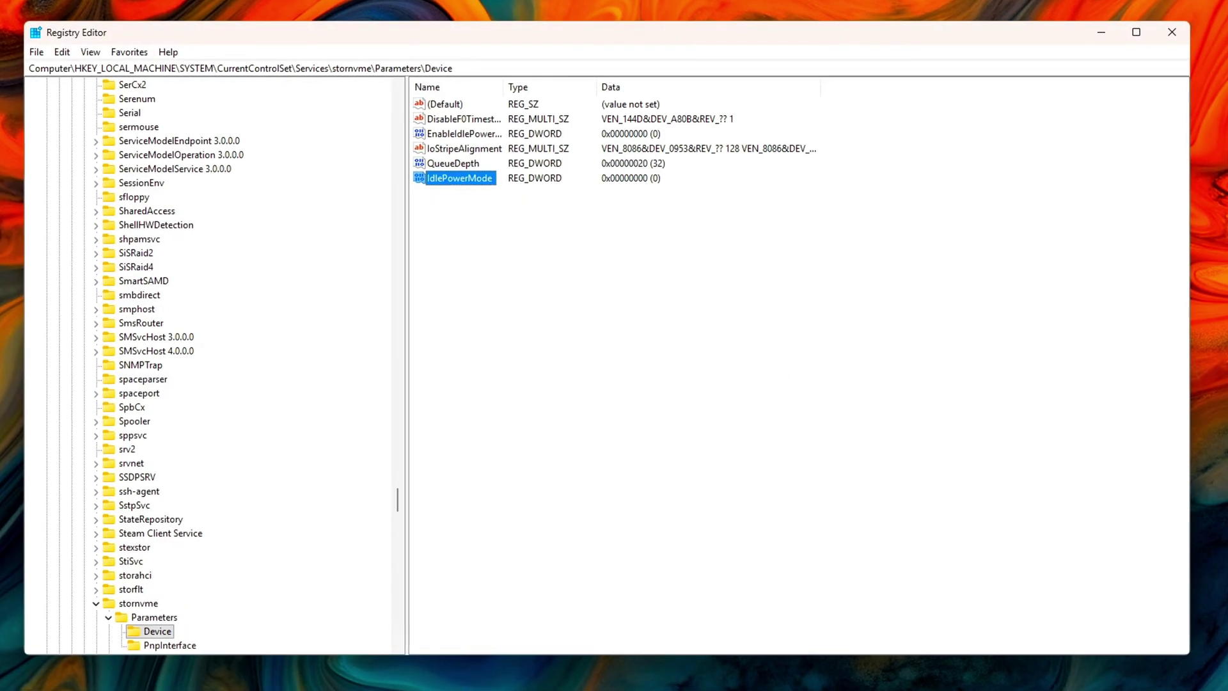
right_click(644, 296)
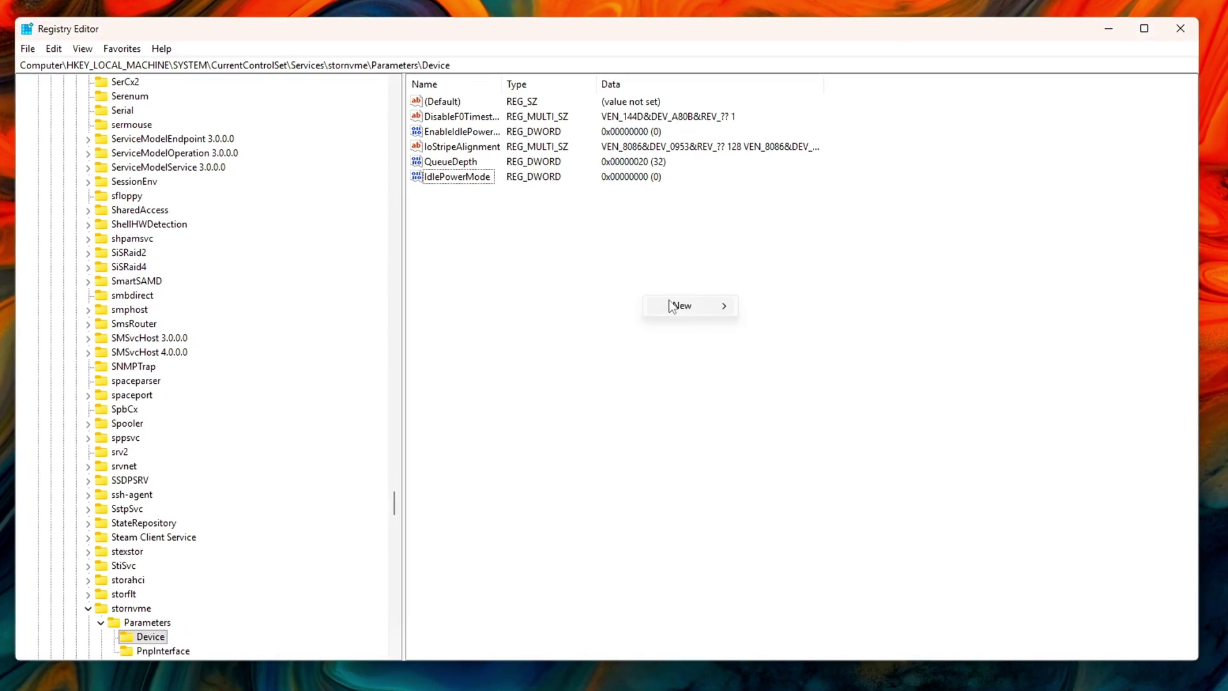
mouse_move(697, 305)
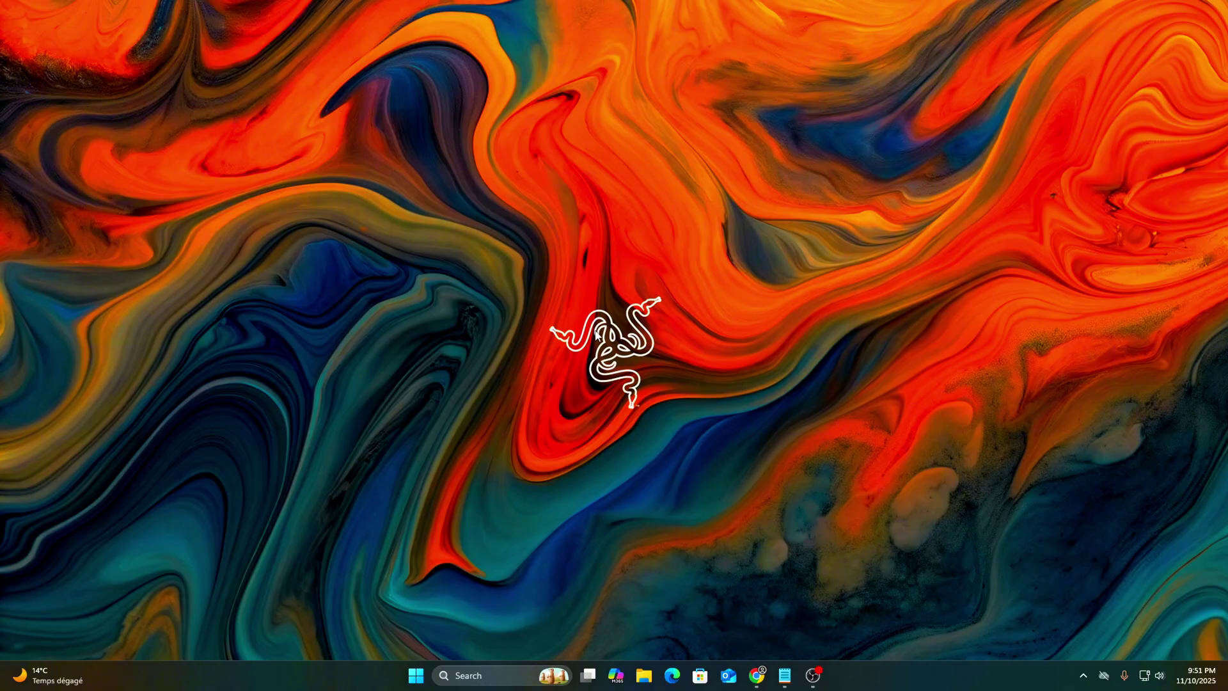
Step: Relaunch Registry Editor with regedit and jump to the Control\Storage key
key(super+r)
drag(121, 544, 561, 338)
click(547, 427)
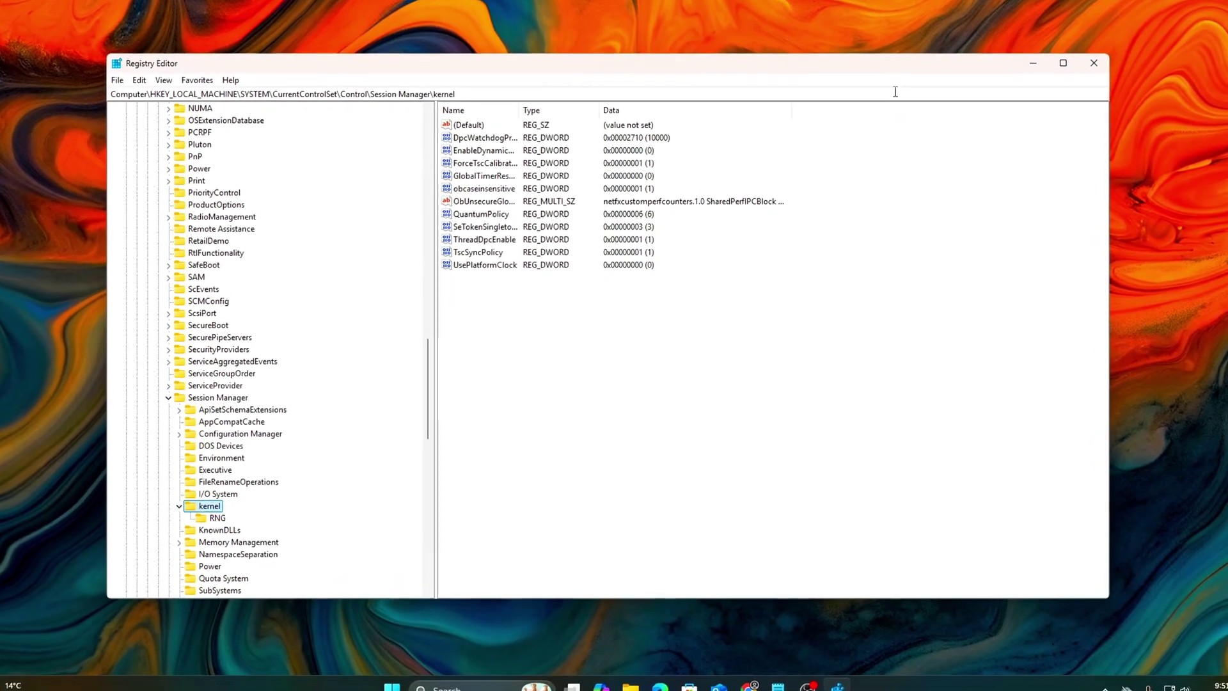
click(892, 96)
text(HKEY_LOCAL_MACHINE\SYSTEM\CurrentControlSet\Control\Storage)
key(Return)
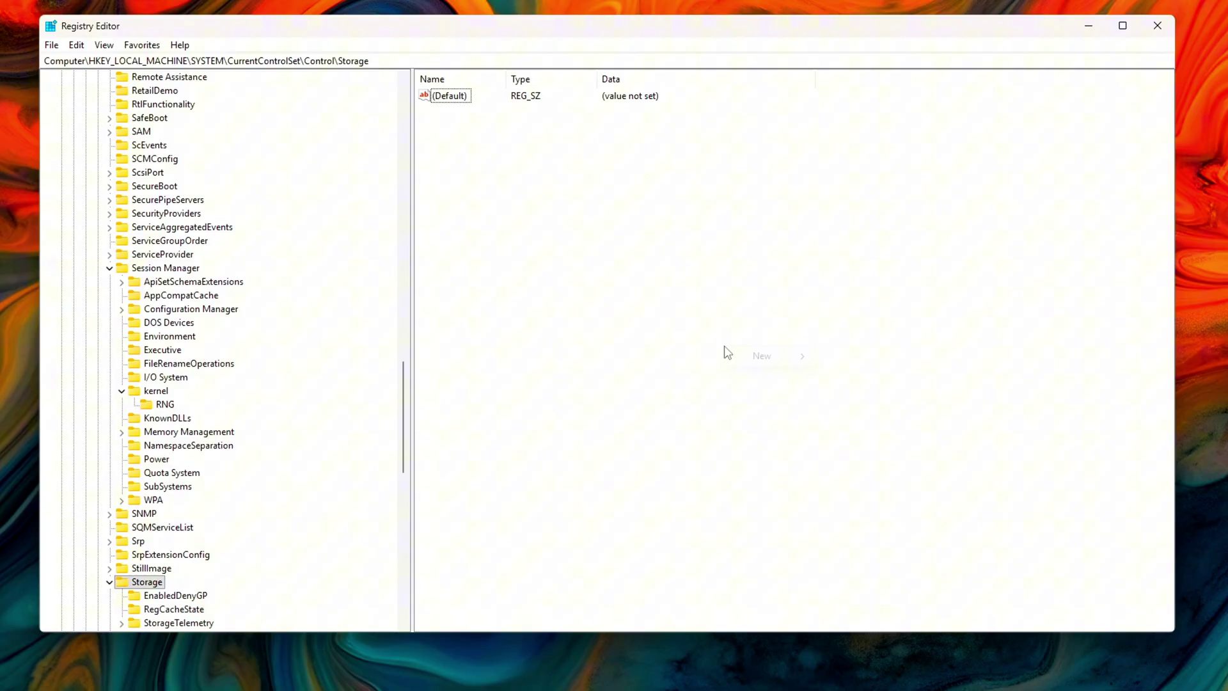
Step: Create a DWORD named IoLatencyPolicy under Storage with data 1
mouse_move(758, 356)
click(857, 412)
text(IoLatencyPolicy)
key(Return)
key(Return)
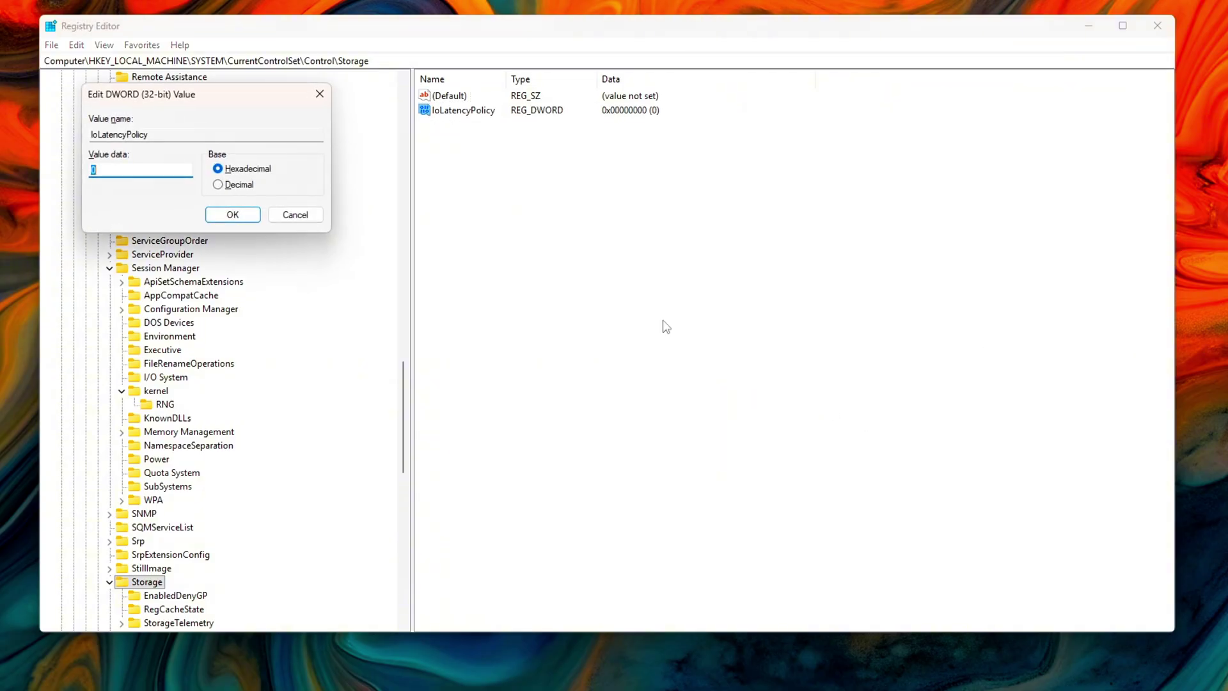
drag(267, 94, 765, 382)
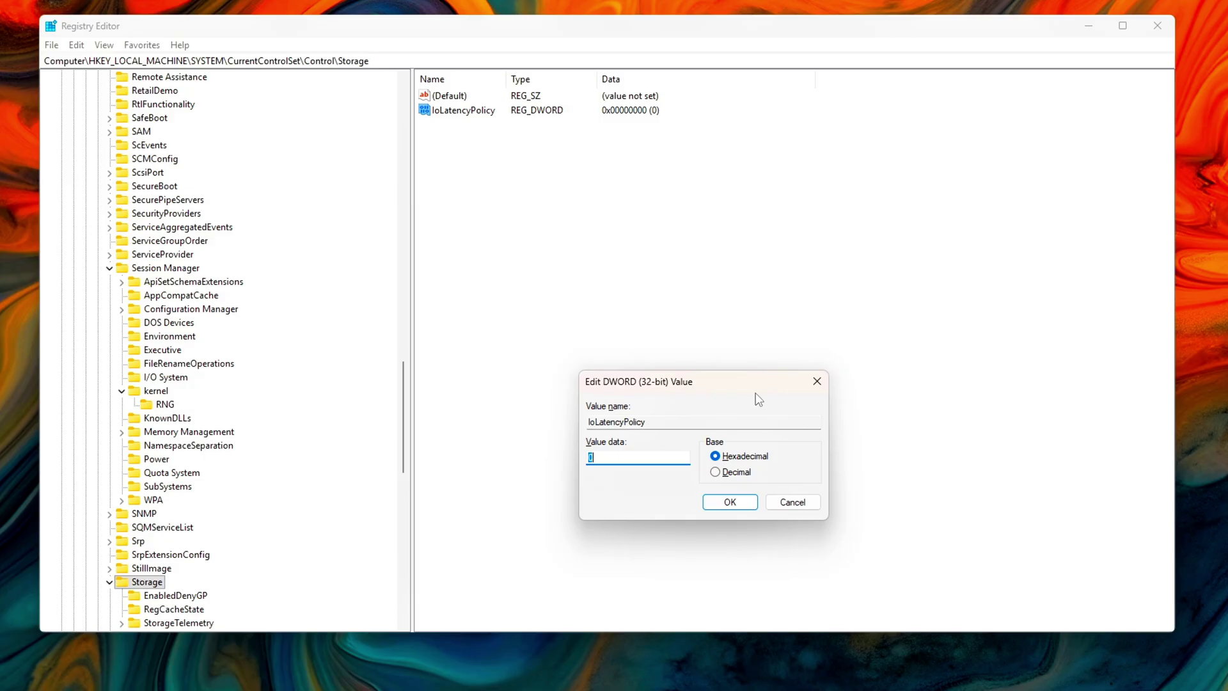
click(745, 504)
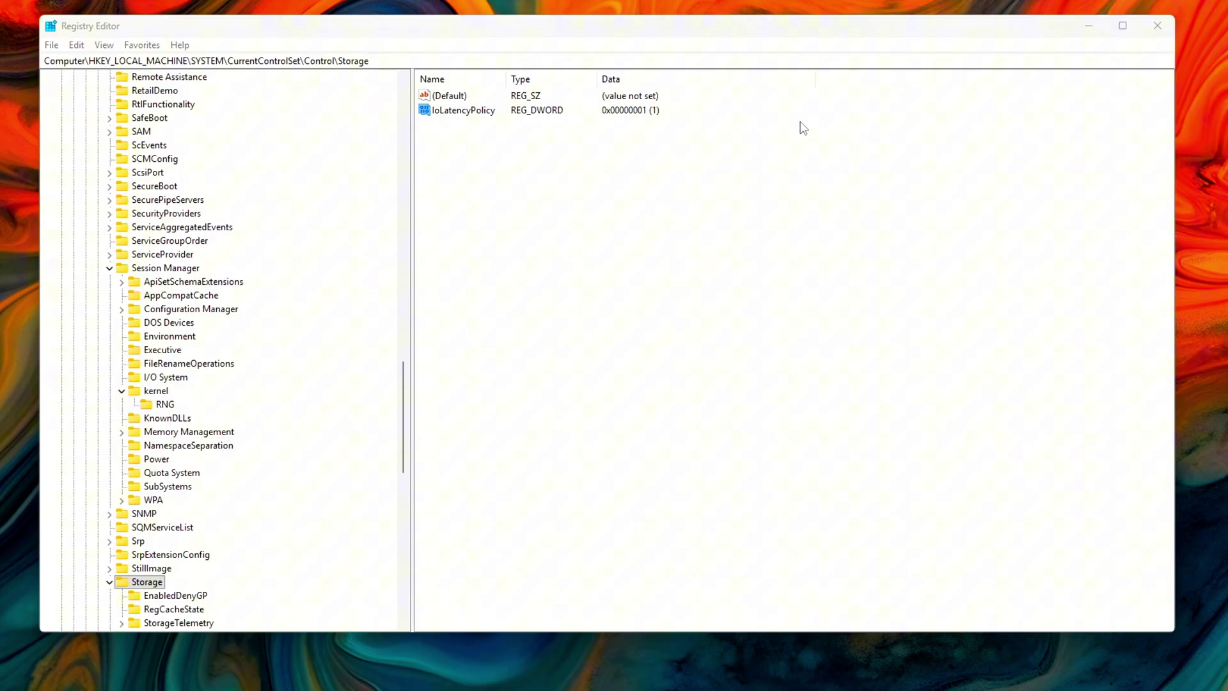
Step: Go to stornvme\Parameters\Device and add a DWORD IdlePowerMode with data 0
click(696, 61)
text(HKEY_LOCAL_MACHINE\SYSTEM\CurrentControlSet\Services\stornvme\Parameters\Device)
key(Return)
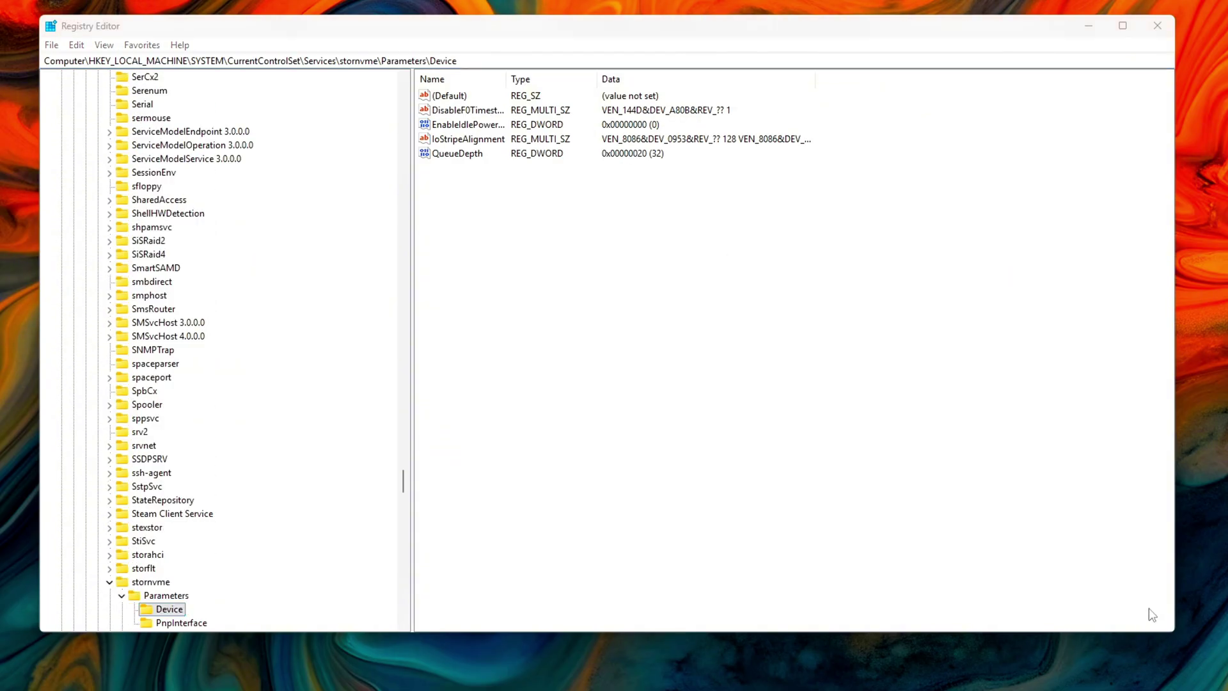
mouse_move(771, 327)
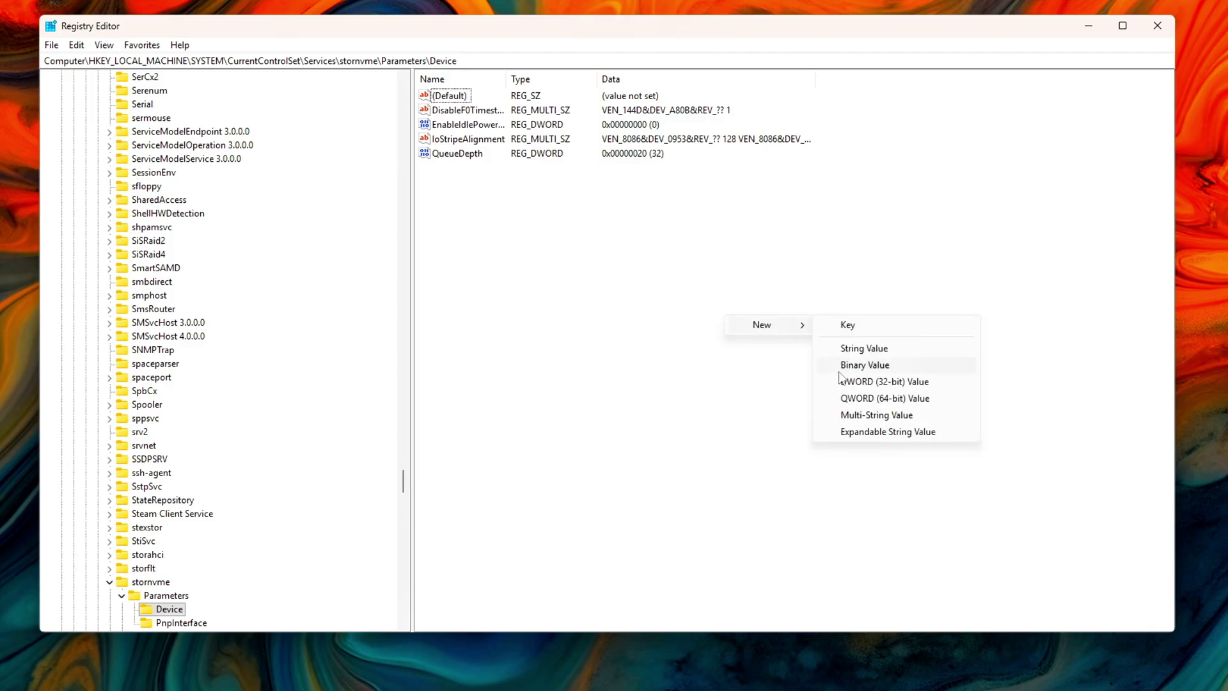
click(844, 381)
text(IdlePowerMode)
key(Return)
key(Return)
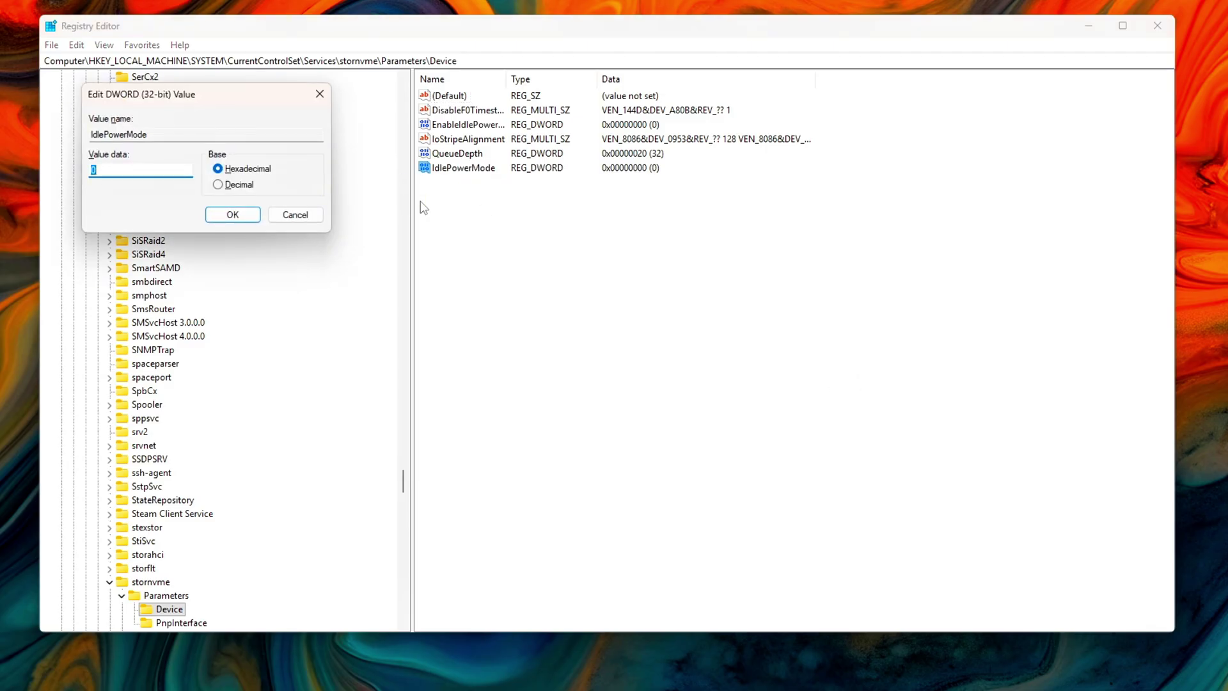
drag(237, 101, 776, 356)
key(Return)
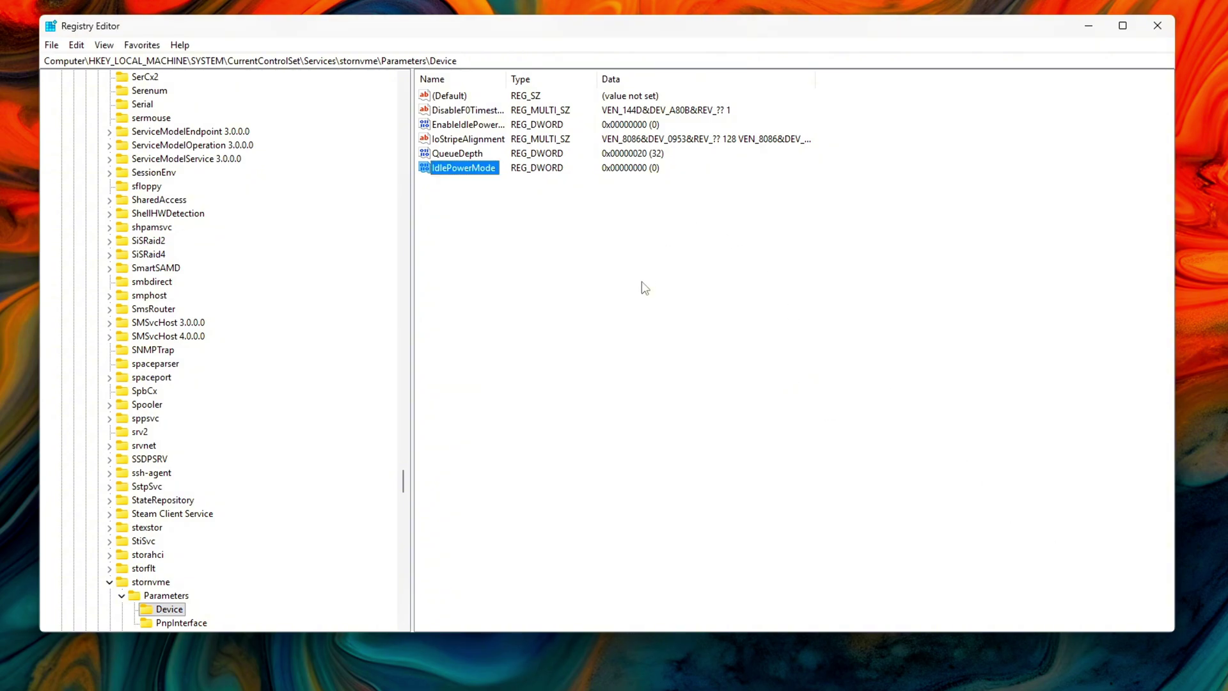
Step: Add a DWORD EnableNVMeLatencyFix with data 1 under the Device key
right_click(644, 287)
mouse_move(671, 291)
click(791, 350)
text(EnableNVMeLatencyFix)
key(Return)
key(Return)
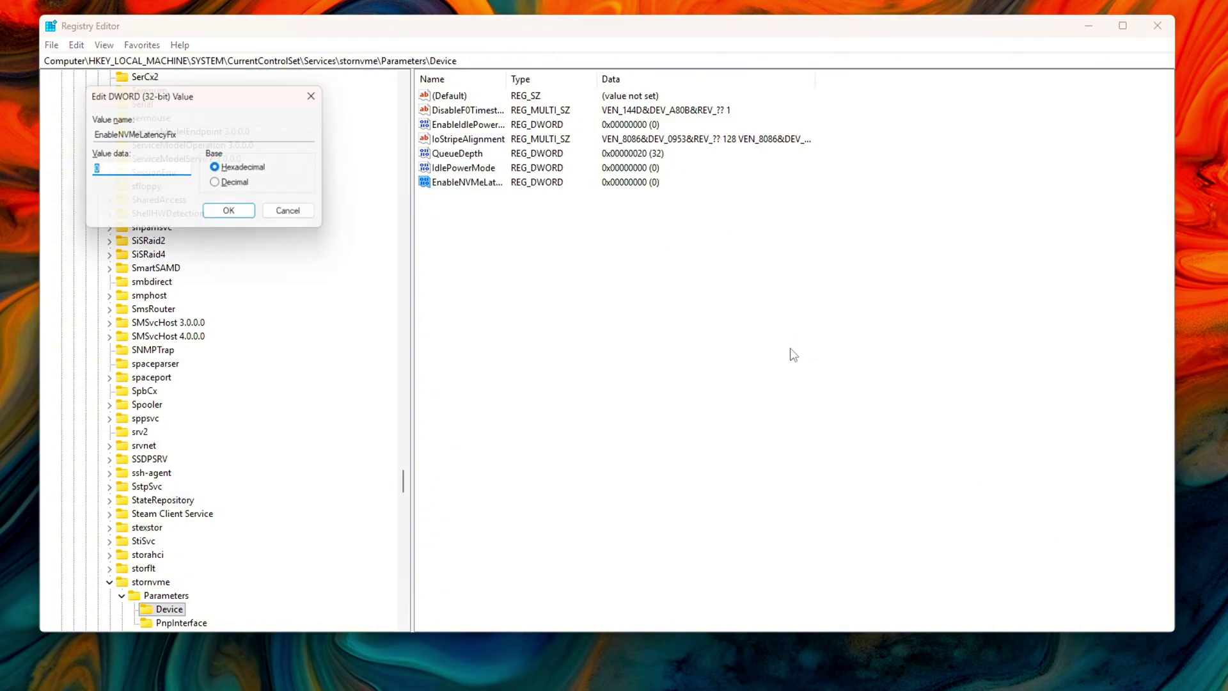
drag(212, 91, 707, 302)
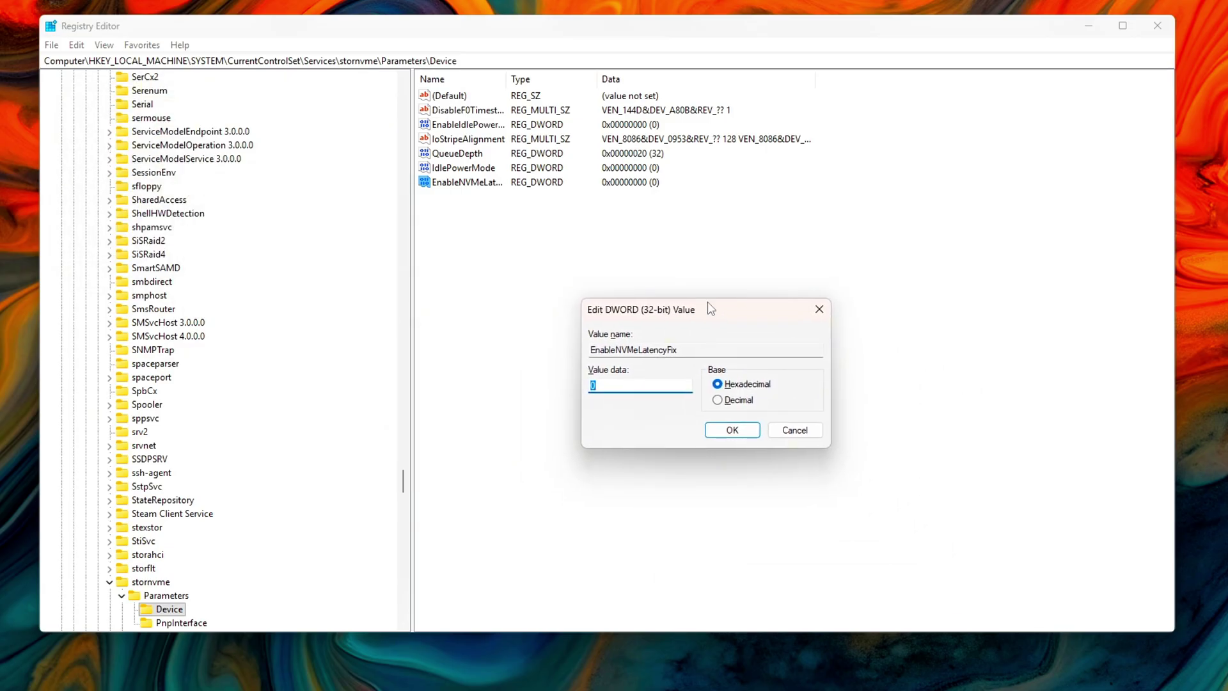
text(1)
key(Return)
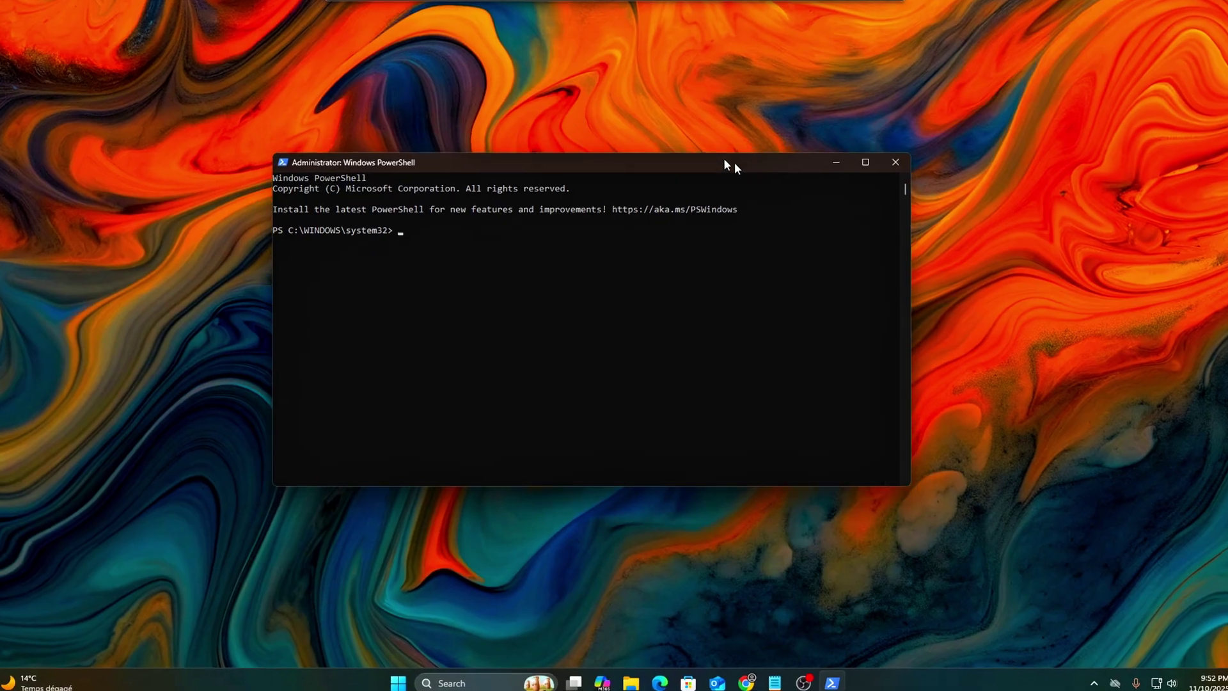
Step: Run the pasted Valorant high-priority restart command in PowerShell
text(Get-Process | Where-Object {$_.ProcessName -like "valorant"} | ForEach-Object {   $p = $_   Start-Process -FilePath $p.Path -ArgumentList $p.StartInfo.Arguments -Priority High })
key(Return)
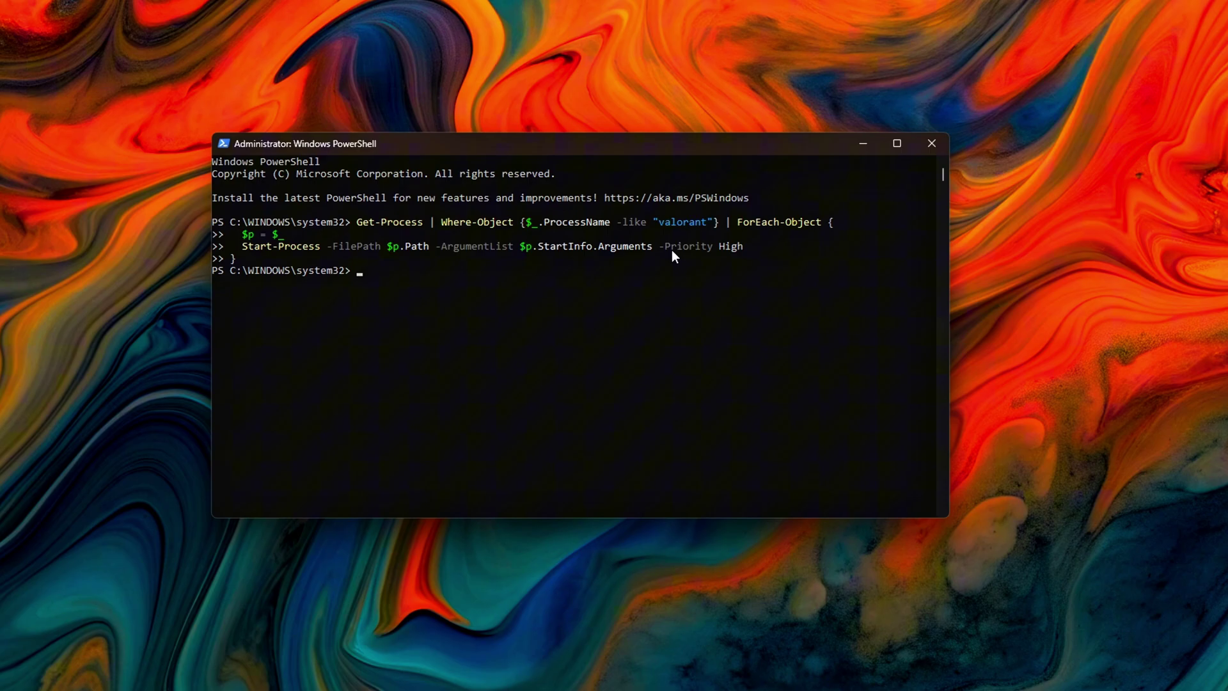
key(Return)
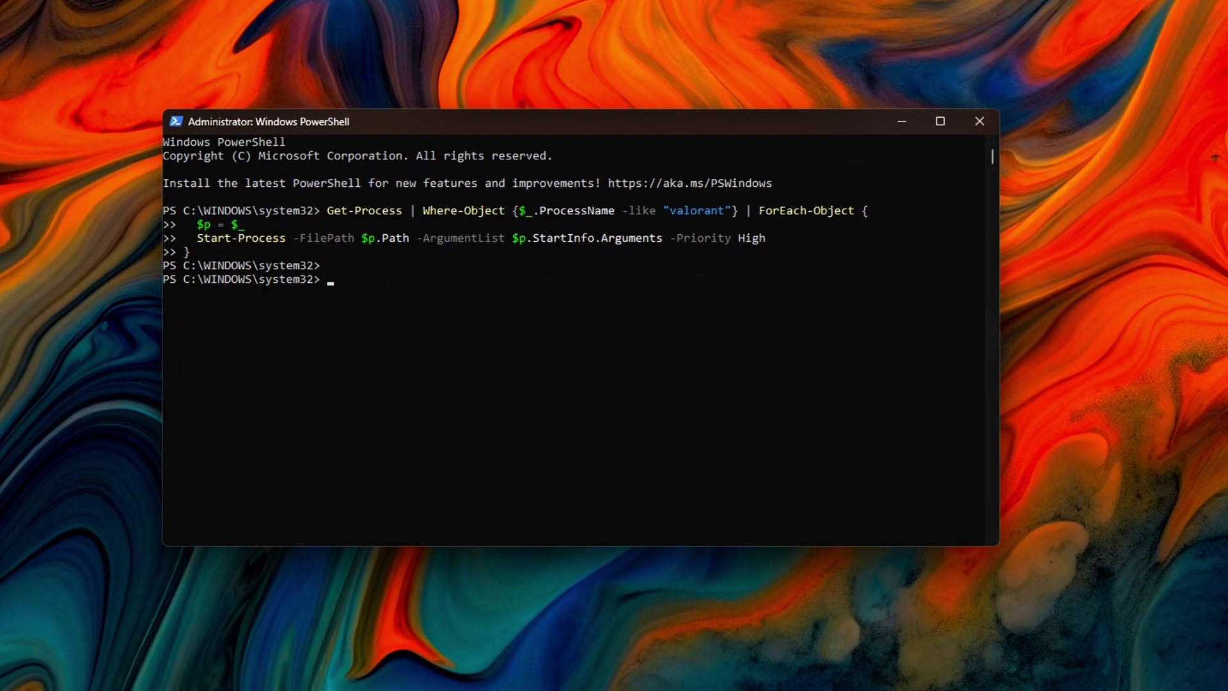
drag(734, 205, 690, 205)
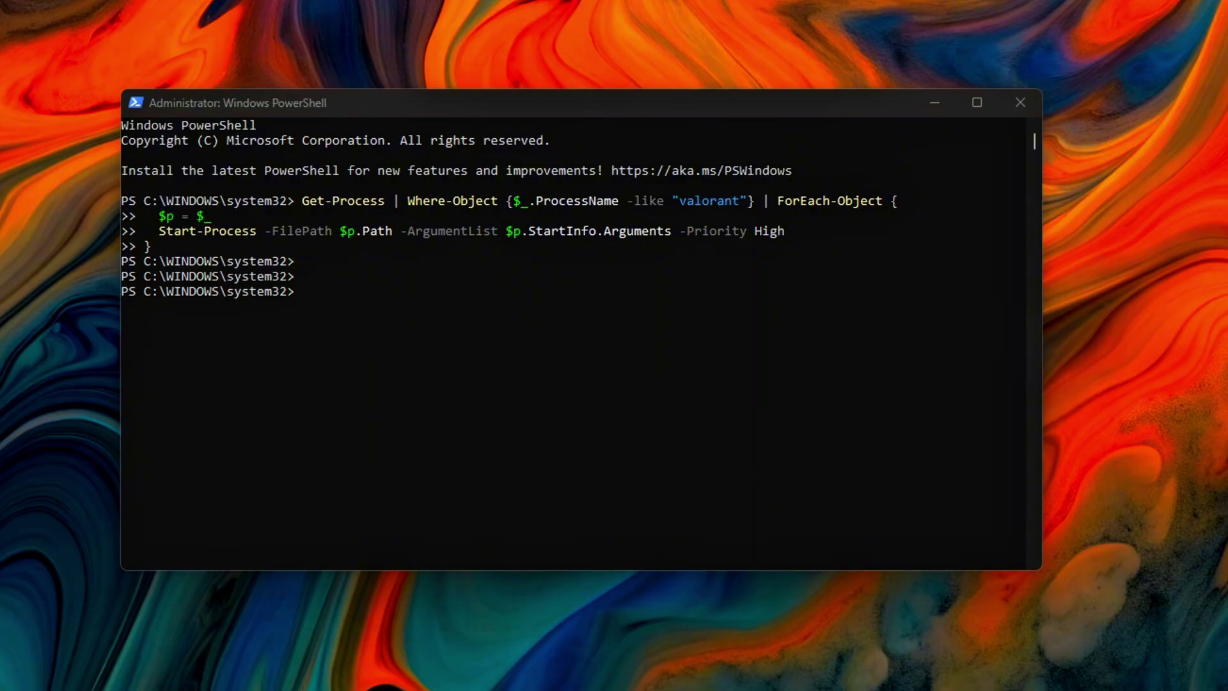
Step: Set PERFBOOSTMODE to 1 for SCHEME_CURRENT, then reapply it with powercfg /setactive
click(778, 415)
text(powercfg /setacvalueindex SCHEME_CURRENT SUB_PROCESSOR PERFBOOSTMODE 1)
key(Return)
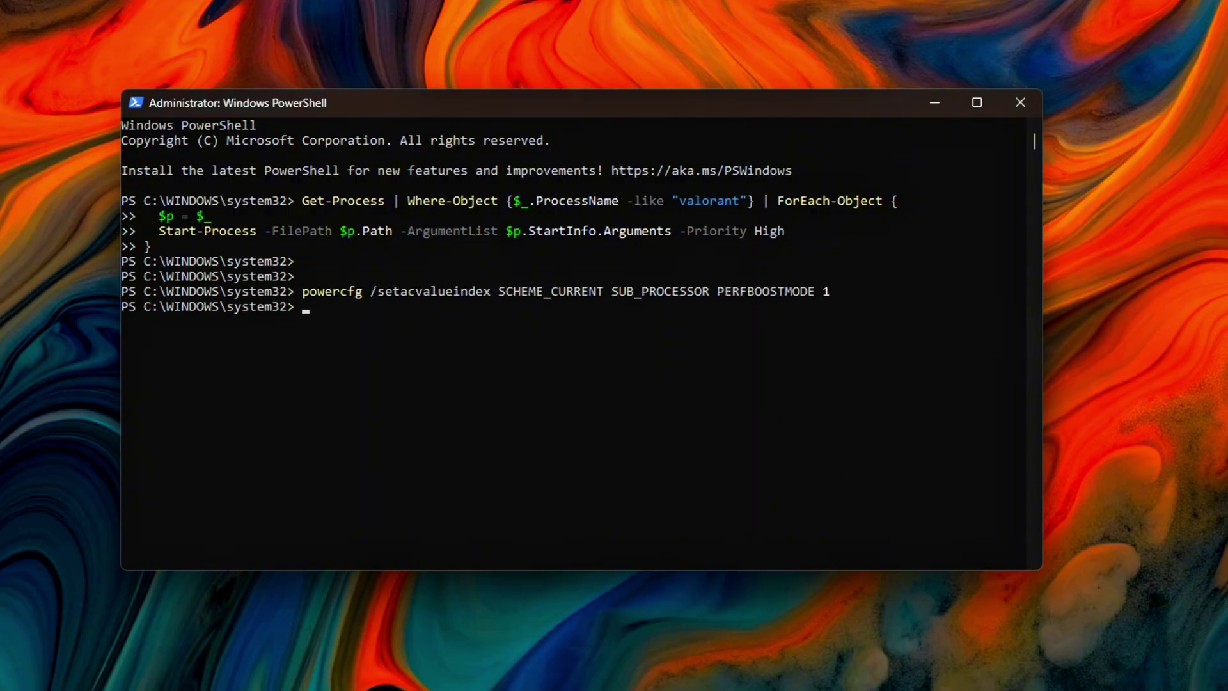
click(791, 428)
text(powercfg /setactive SCHEME_CURRENT)
key(Return)
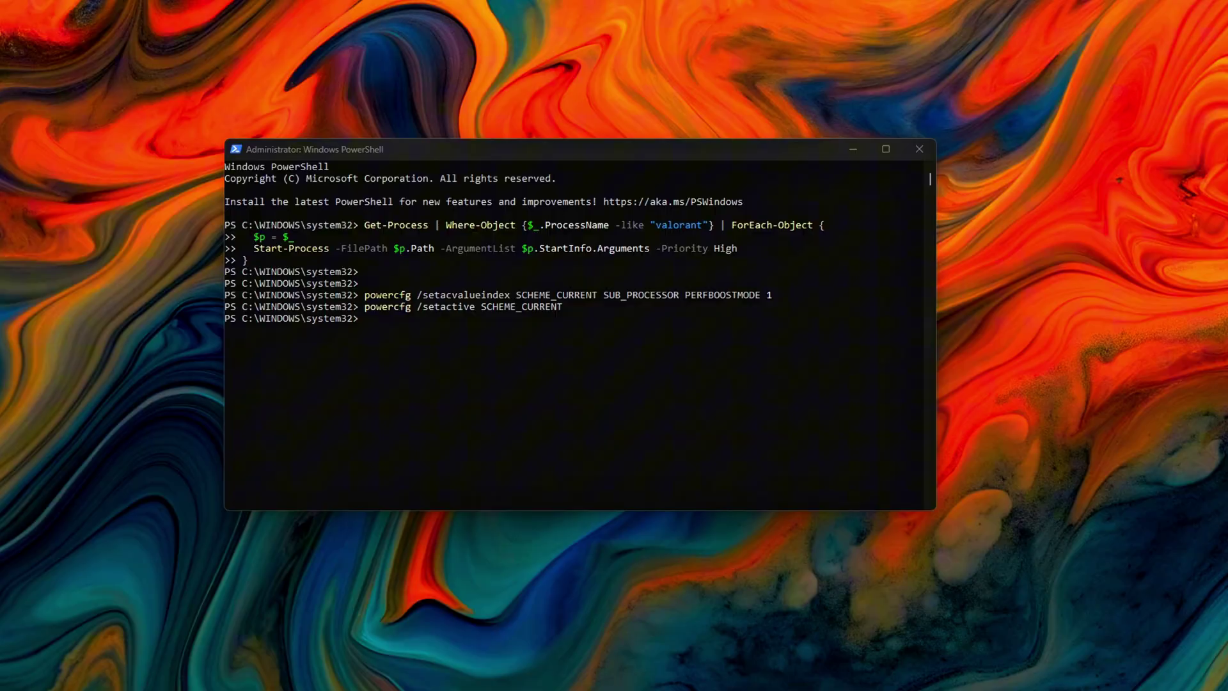
Step: Relaunch Registry Editor and jump to the Control\Power key
key(super+r)
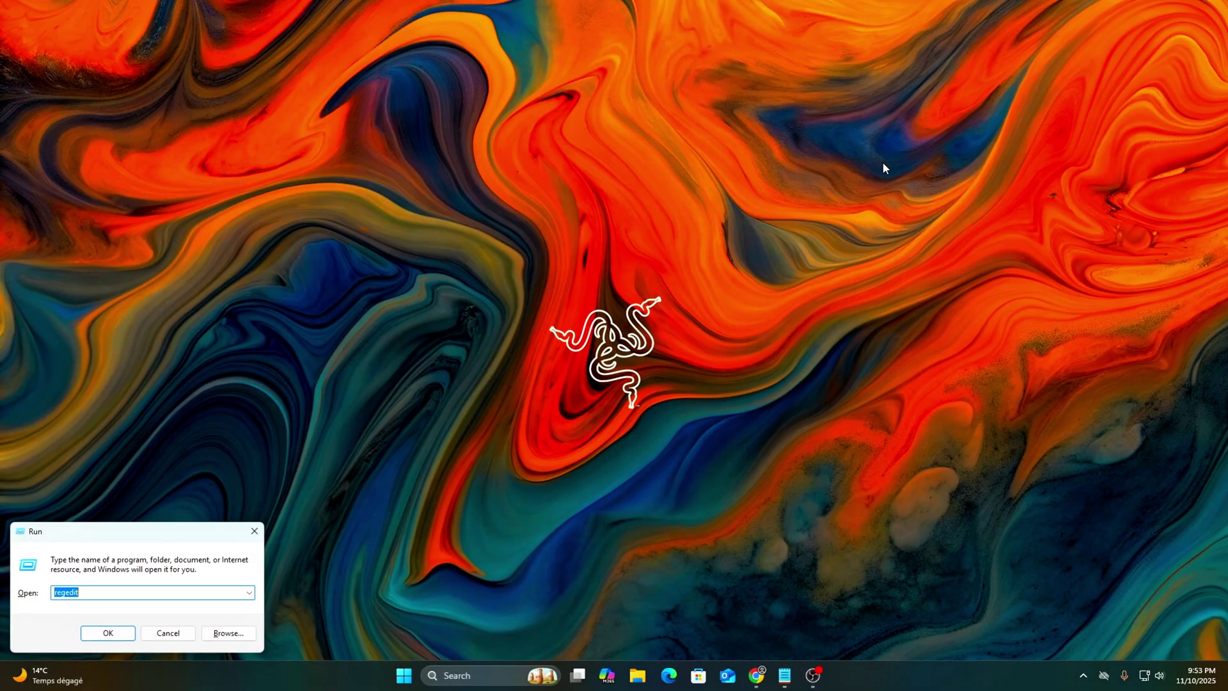
drag(187, 537, 683, 281)
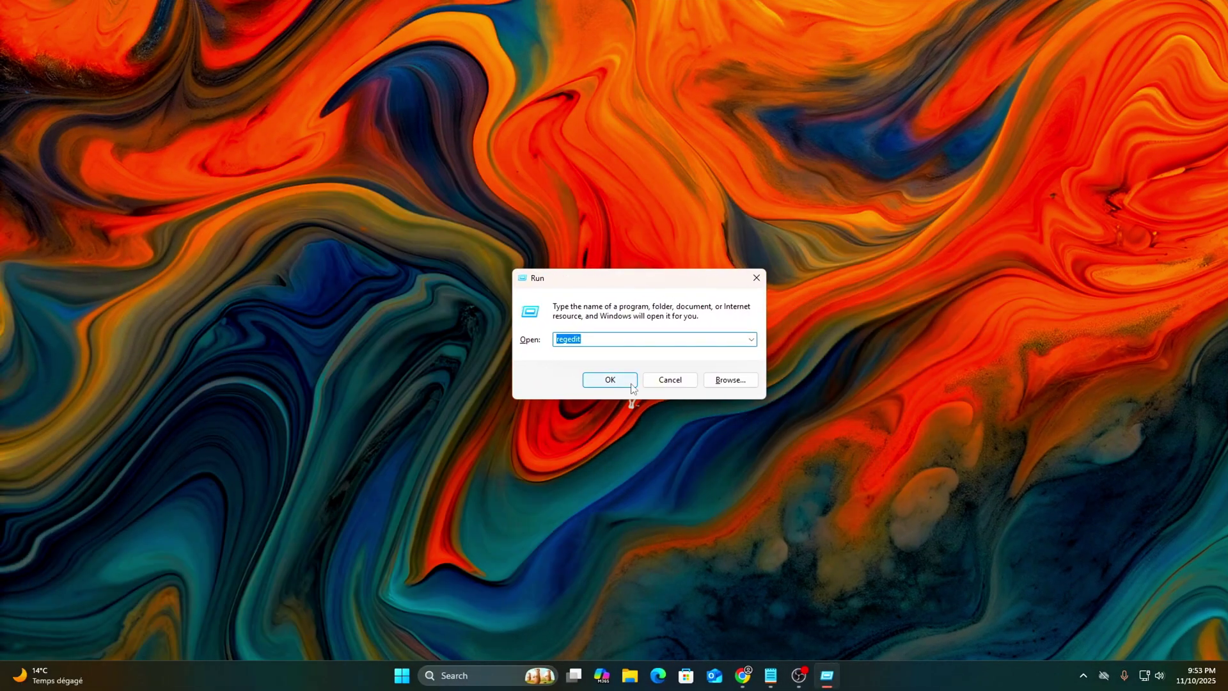
click(610, 379)
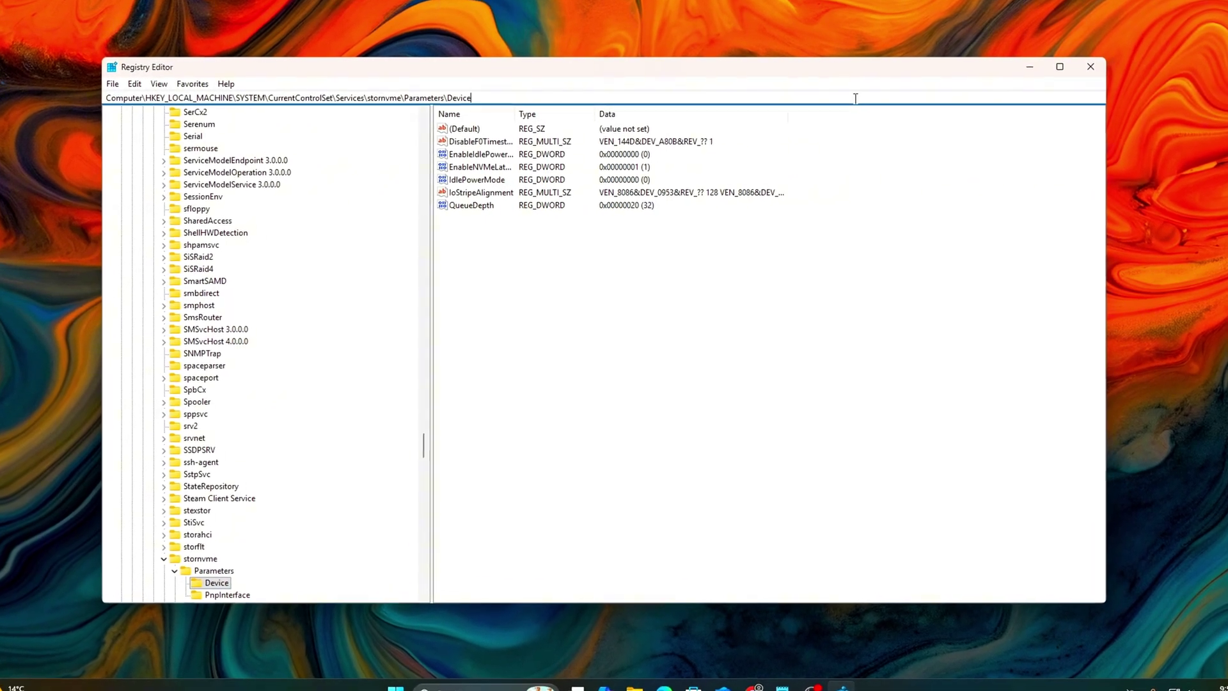
click(852, 98)
text(HKEY_LOCAL_MACHINE\SYSTEM\CurrentControlSet\Control\Power)
key(Return)
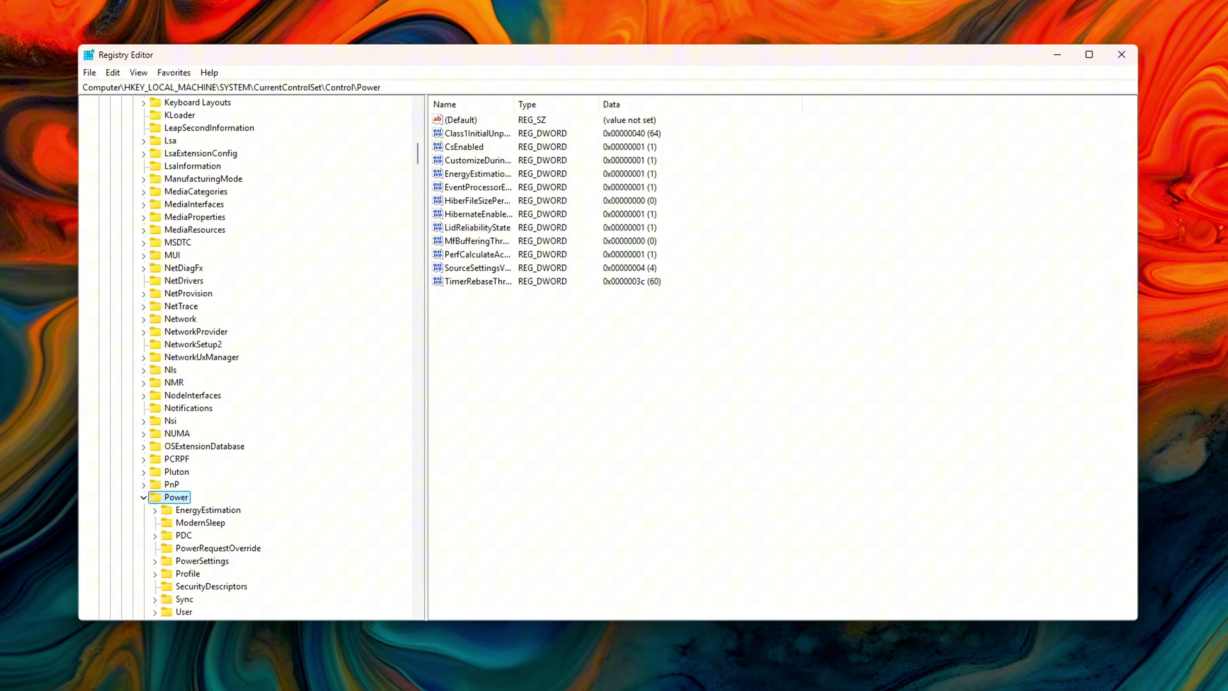
Step: Create a DWORD named GameThreadScheduling under Power with data 1
right_click(658, 390)
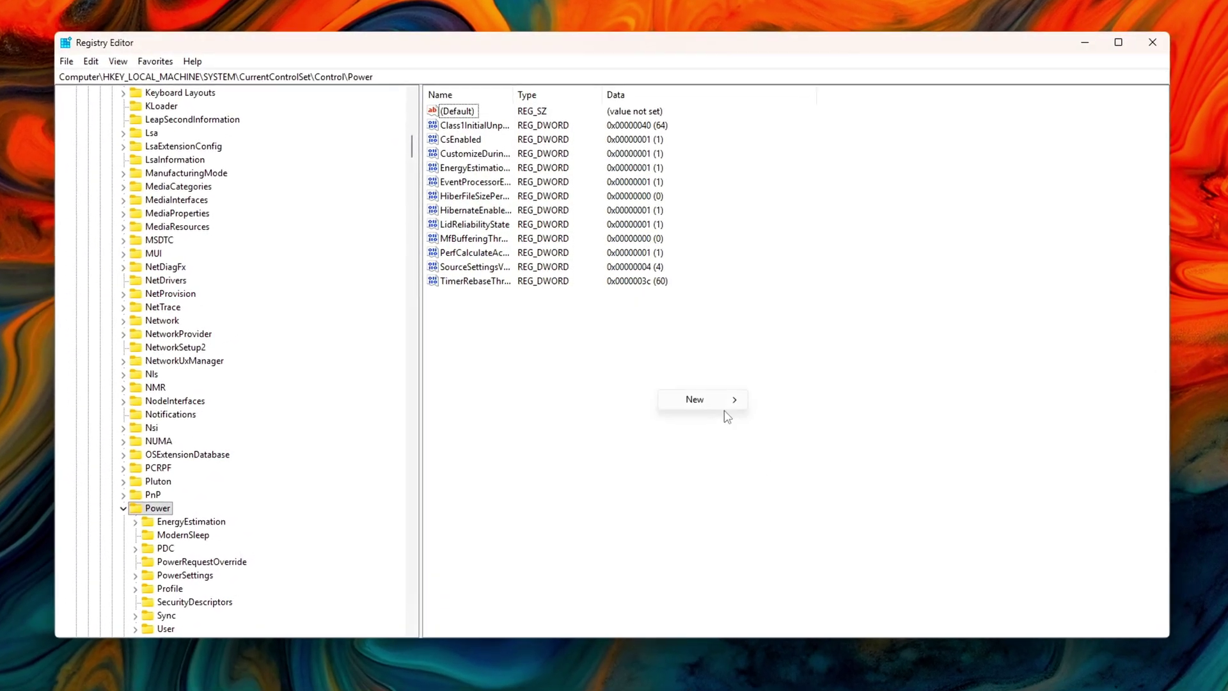
mouse_move(704, 401)
click(808, 454)
key(Return)
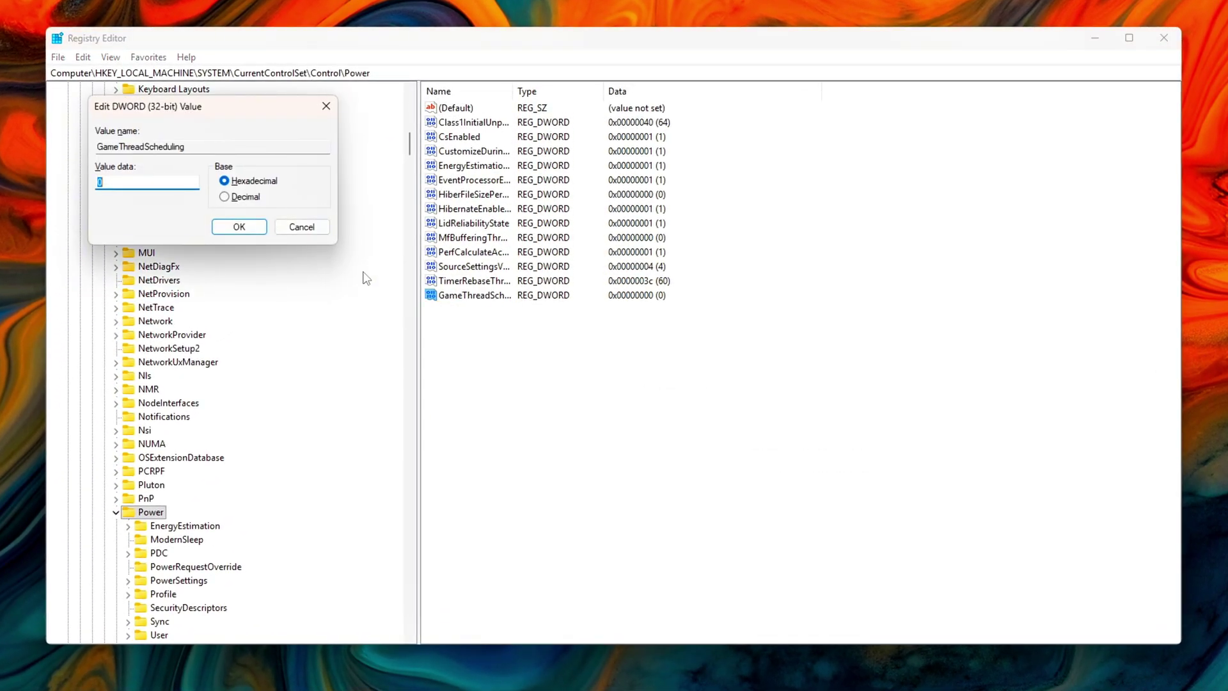
drag(240, 122, 705, 353)
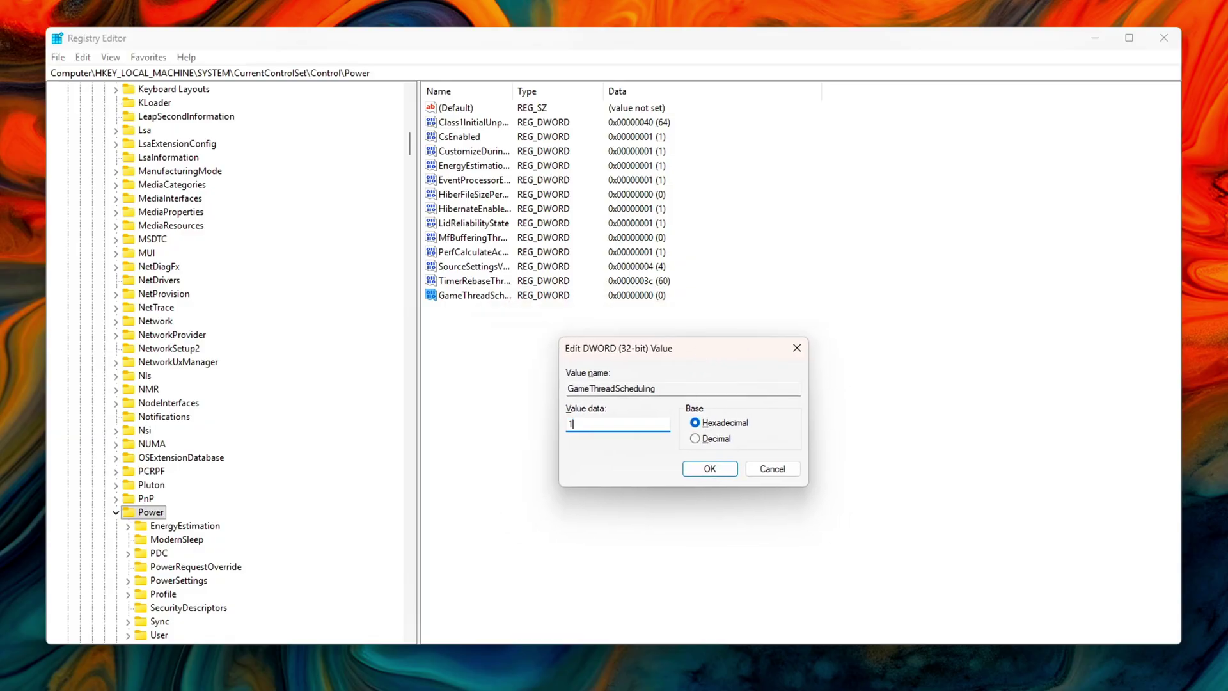
key(Return)
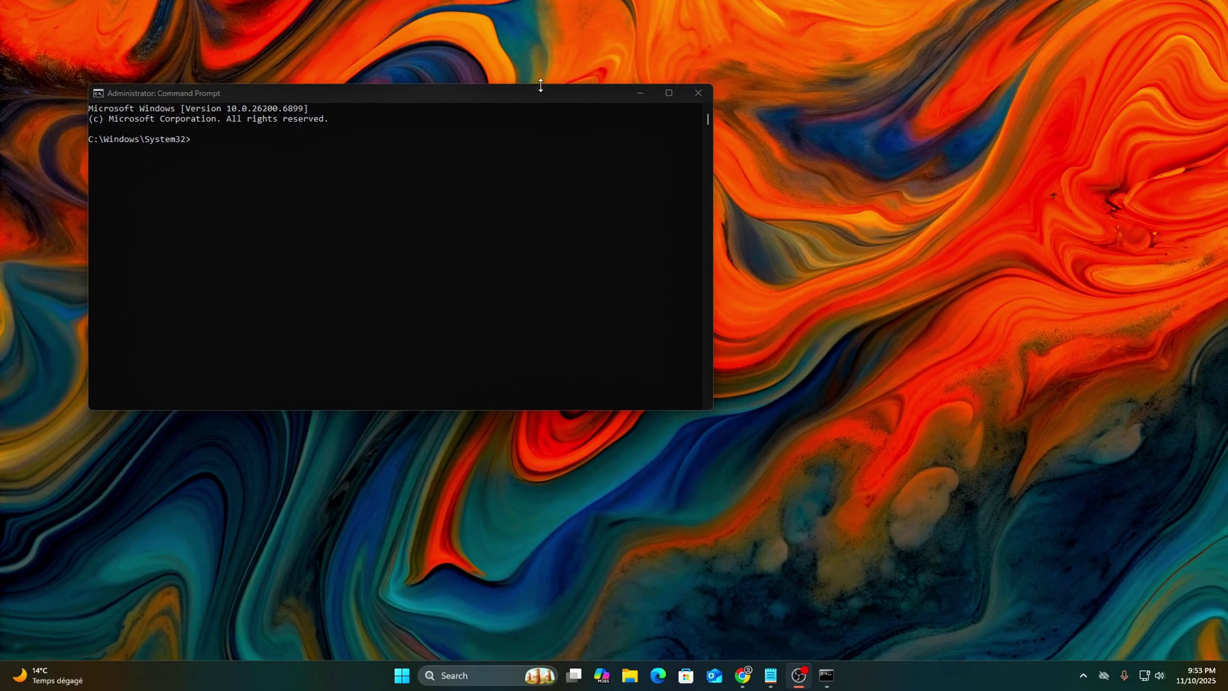
Step: Run reg add commands setting FileInfoCacheLifetime and DirectoryCacheLifetime to 0 under LanmanWorkstation
drag(566, 96, 767, 187)
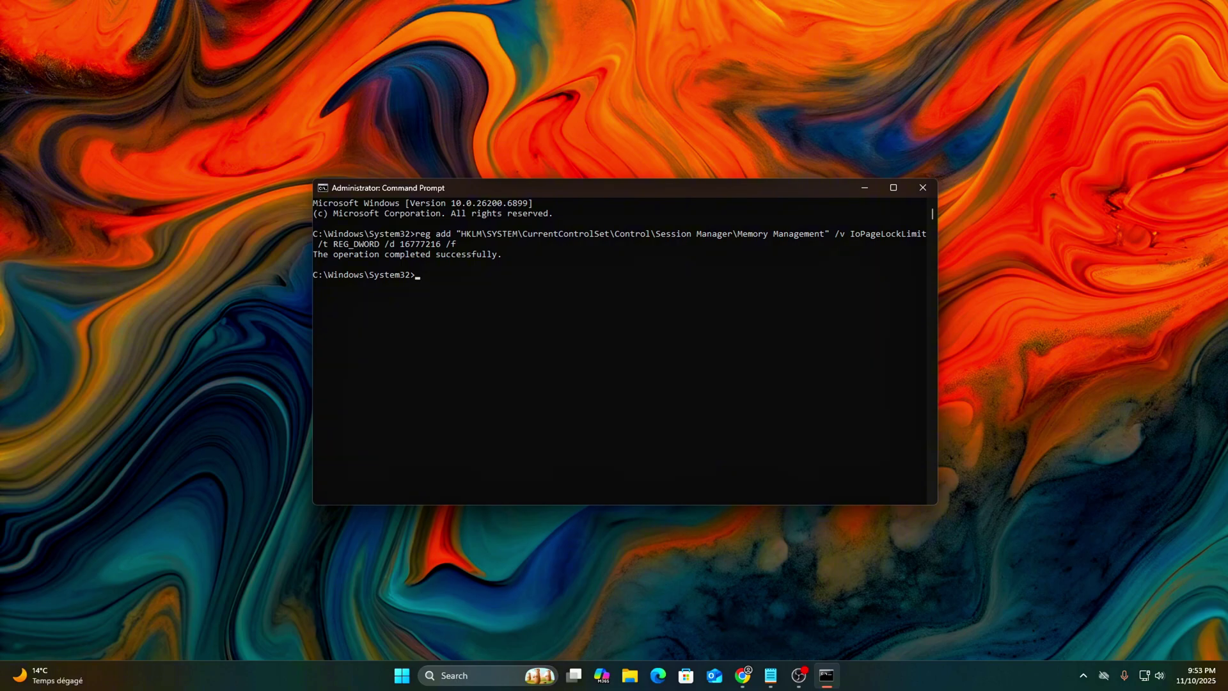
right_click(527, 401)
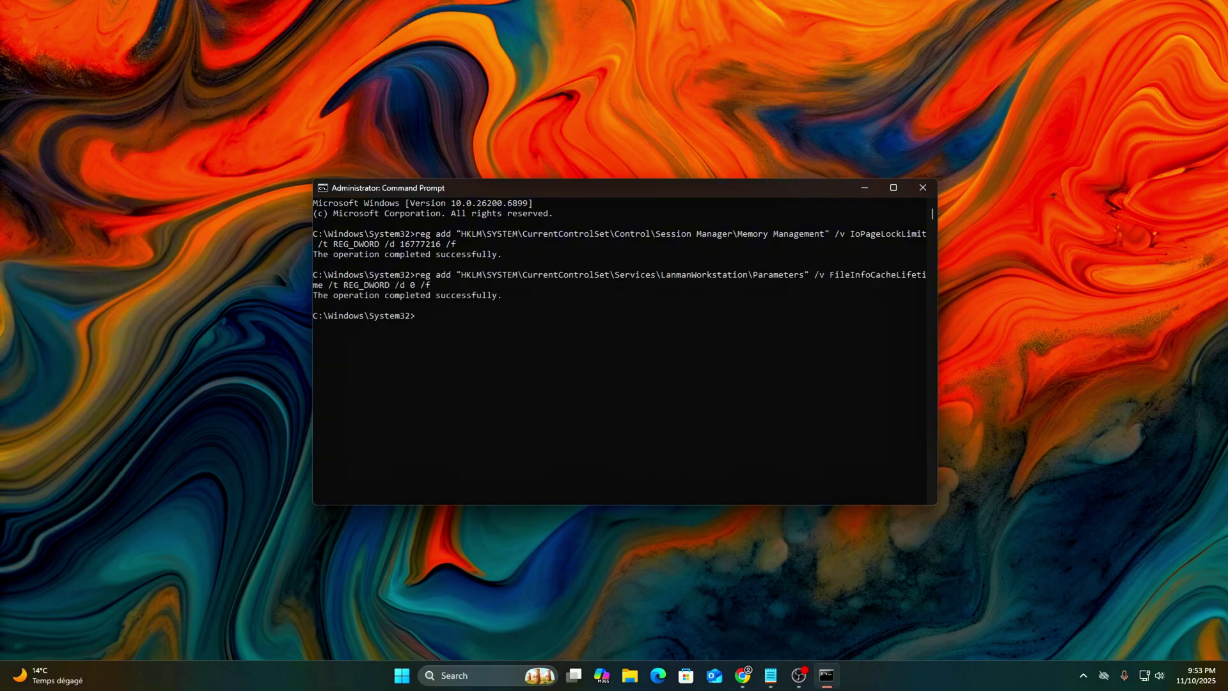
right_click(641, 341)
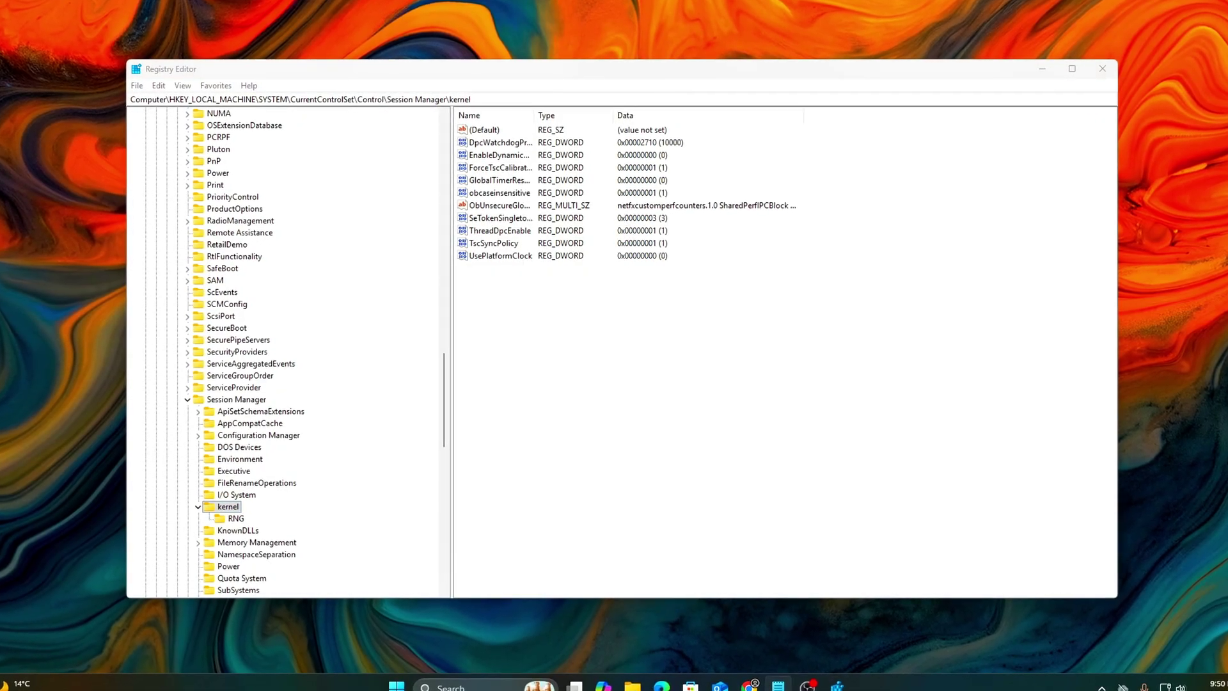
Step: Create a DWORD named QuantumPolicy under Session Manager\kernel with data 6
right_click(616, 350)
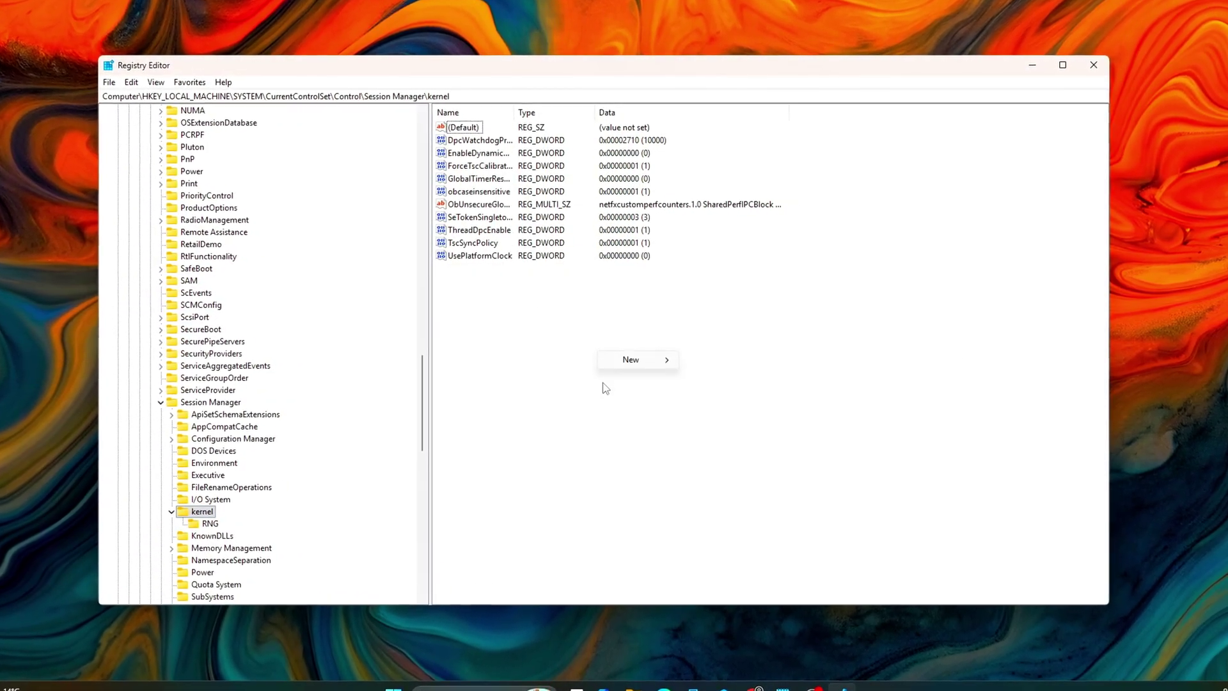
mouse_move(639, 359)
click(756, 415)
text(QuantumPolicy)
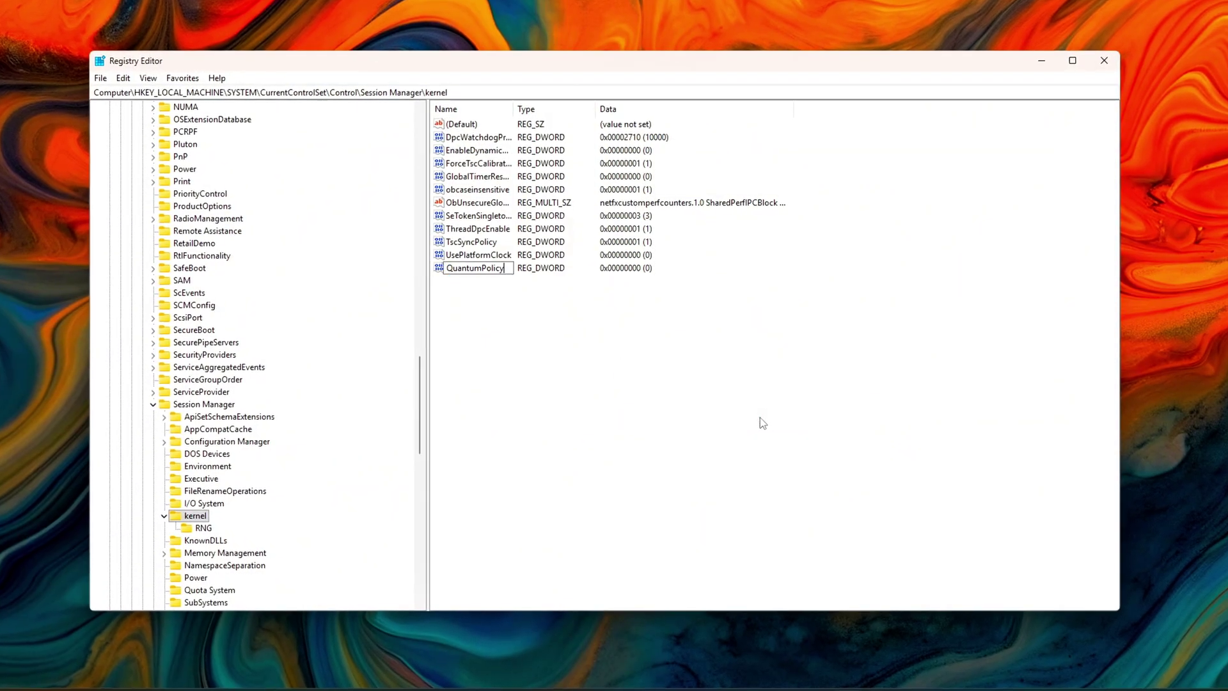
key(Return)
key(Return)
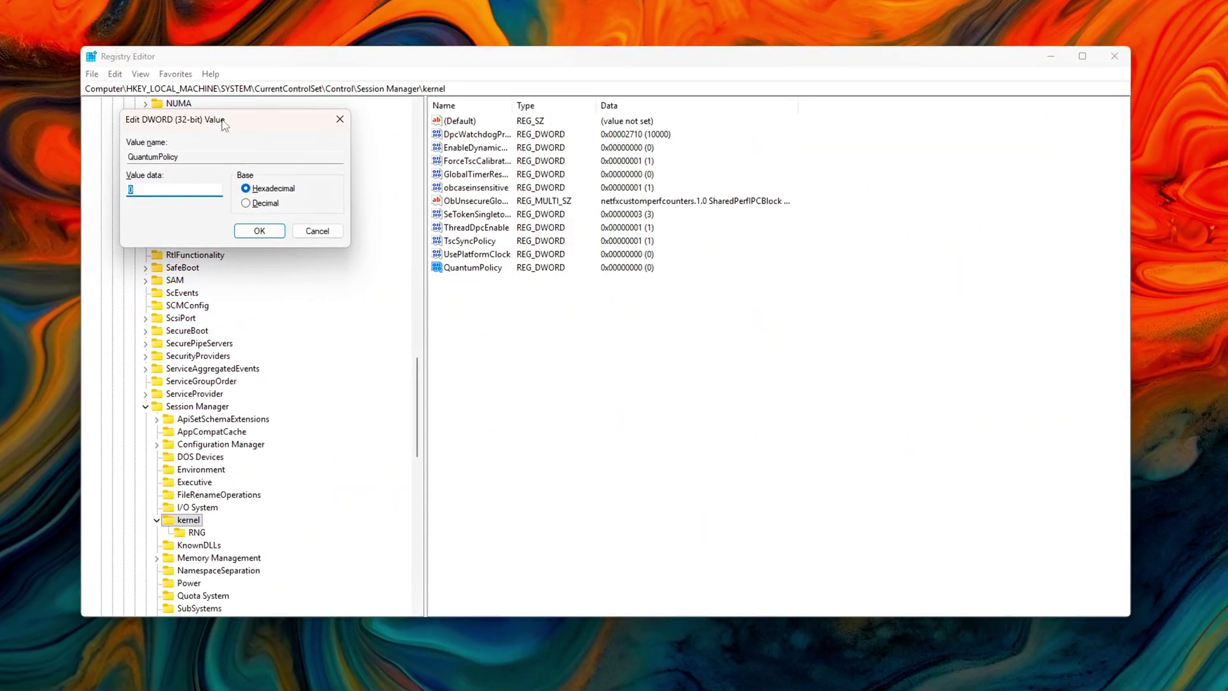
drag(224, 125, 634, 344)
text(6)
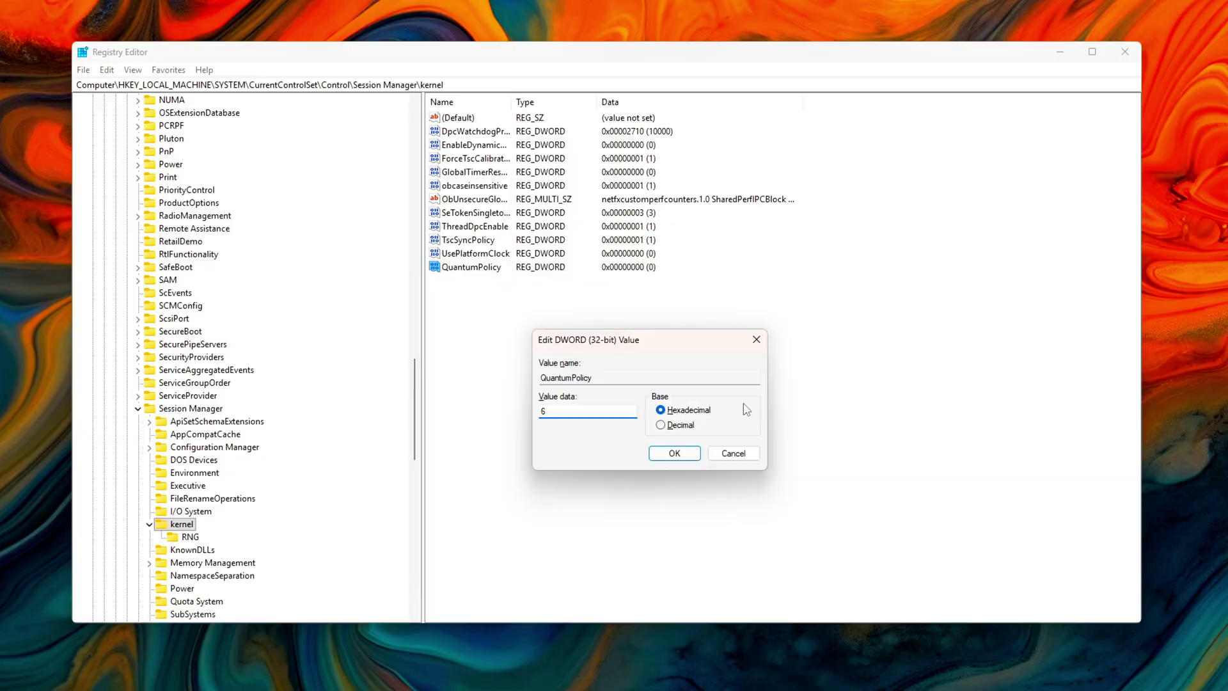
click(674, 453)
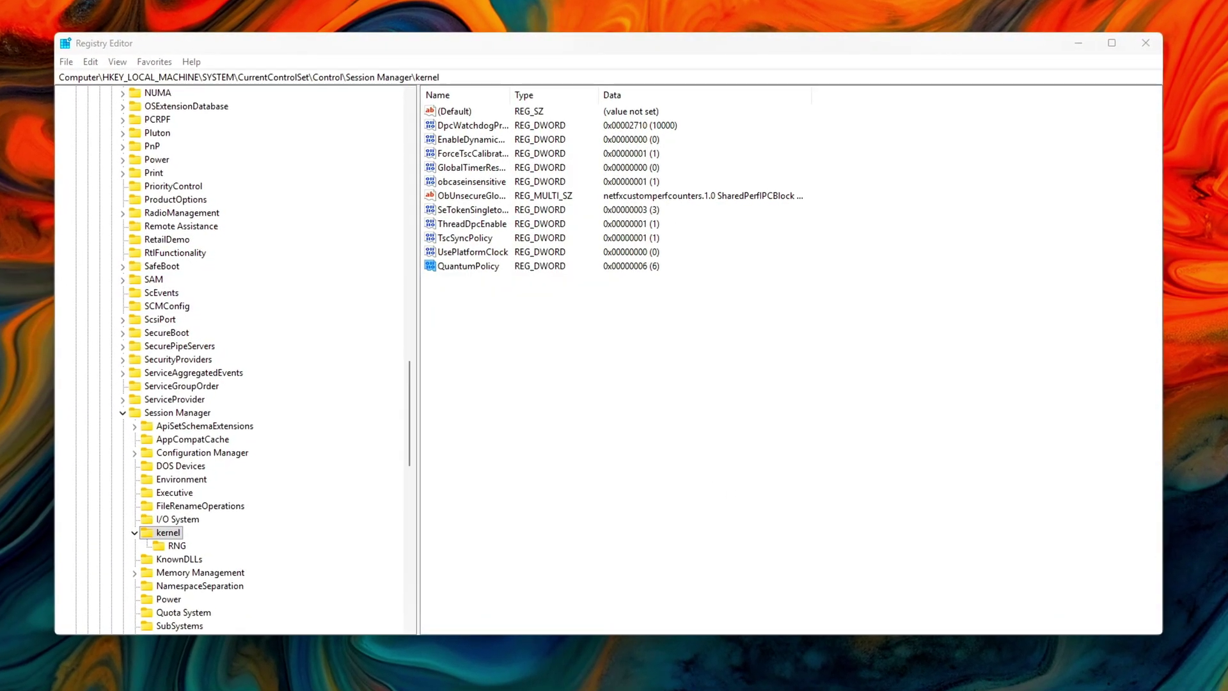
Step: Reopen the QuantumPolicy value to check its data is 6
click(475, 278)
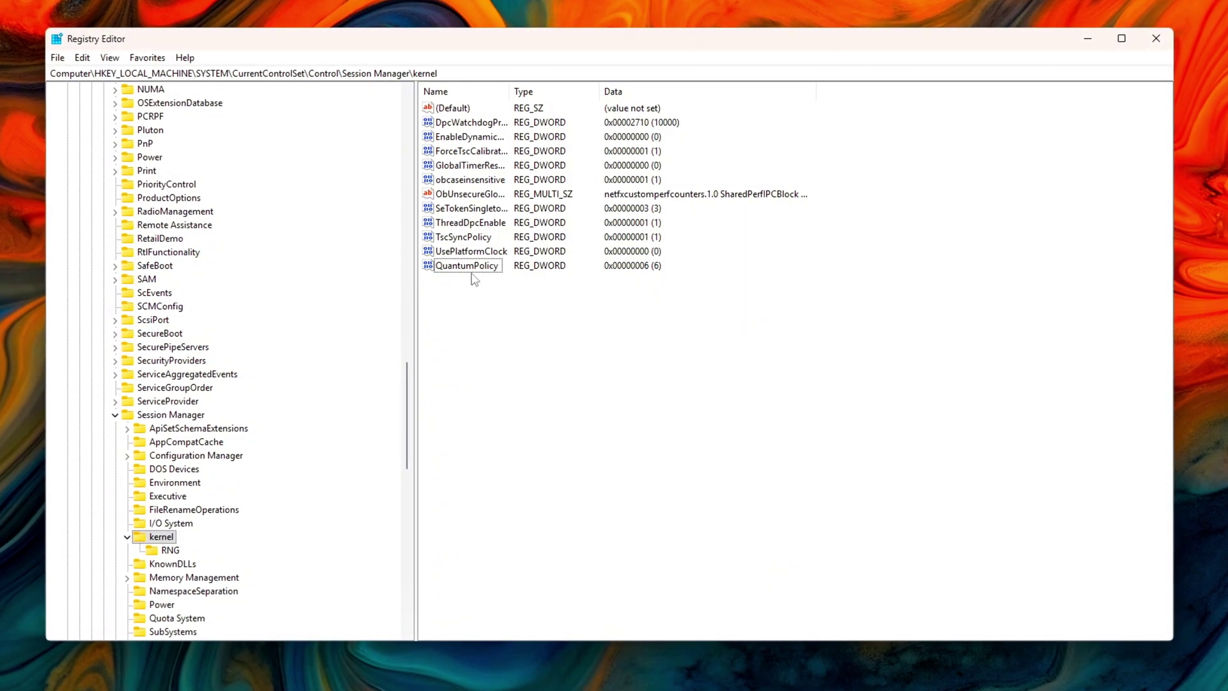
double_click(471, 272)
drag(237, 101, 840, 396)
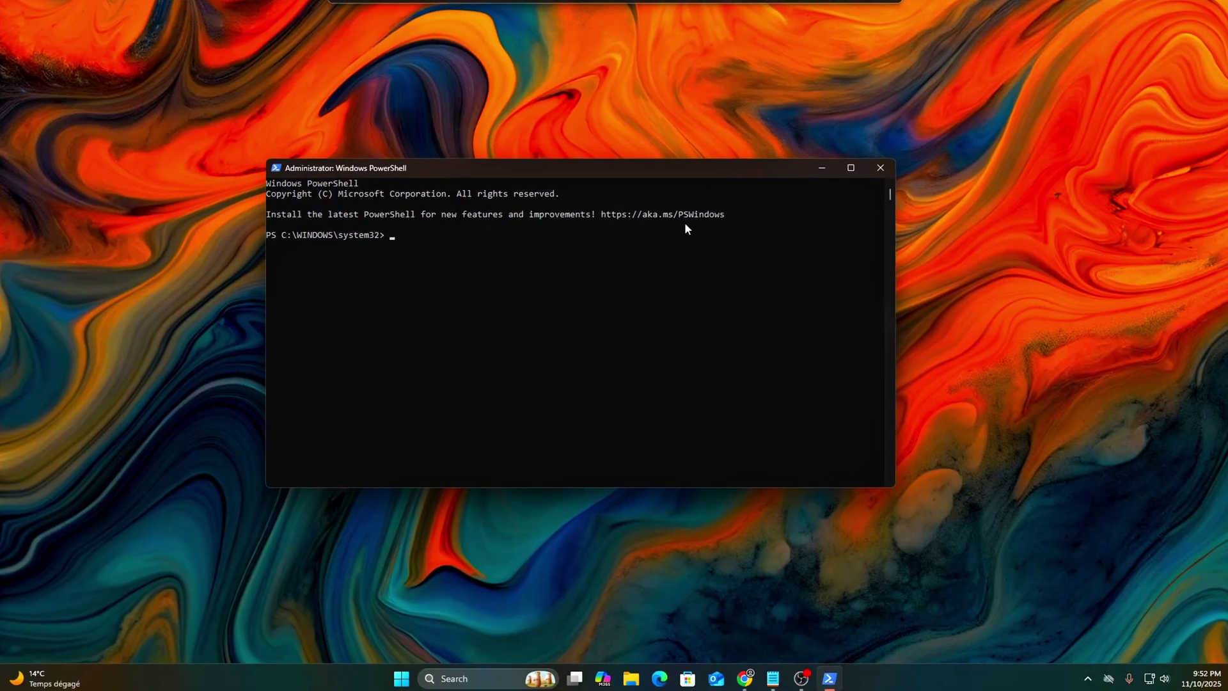
Step: Rerun the Valorant high-priority relaunch script in PowerShell
right_click(658, 258)
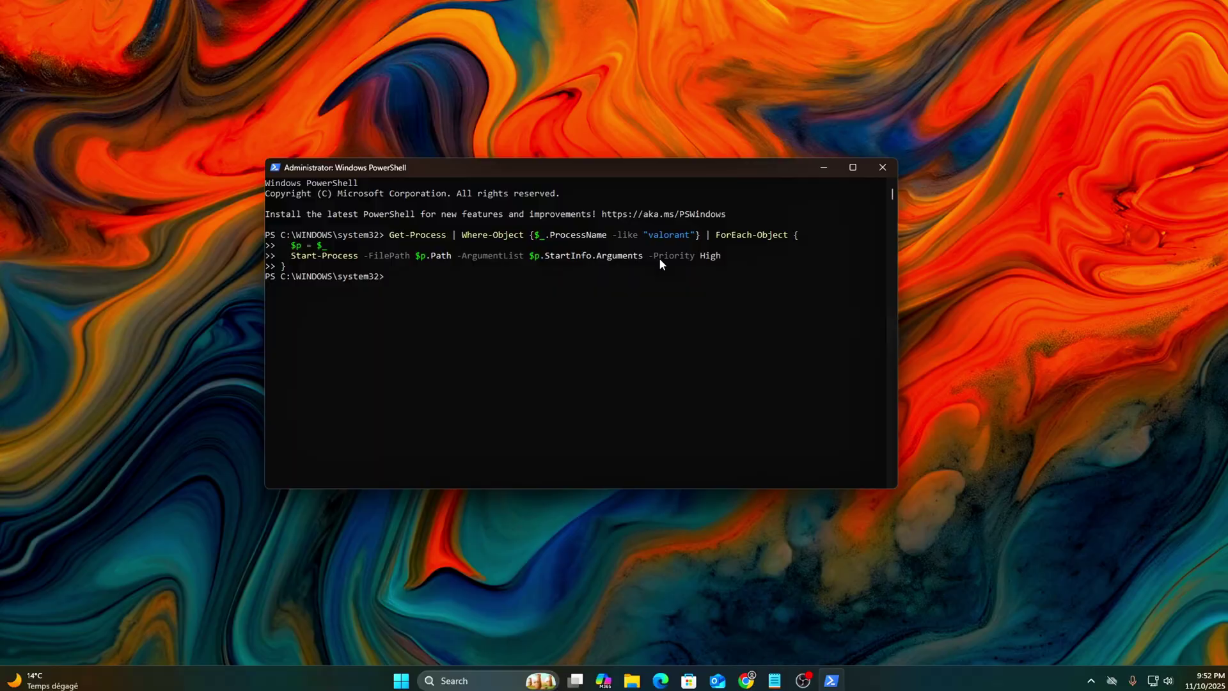
key(Return)
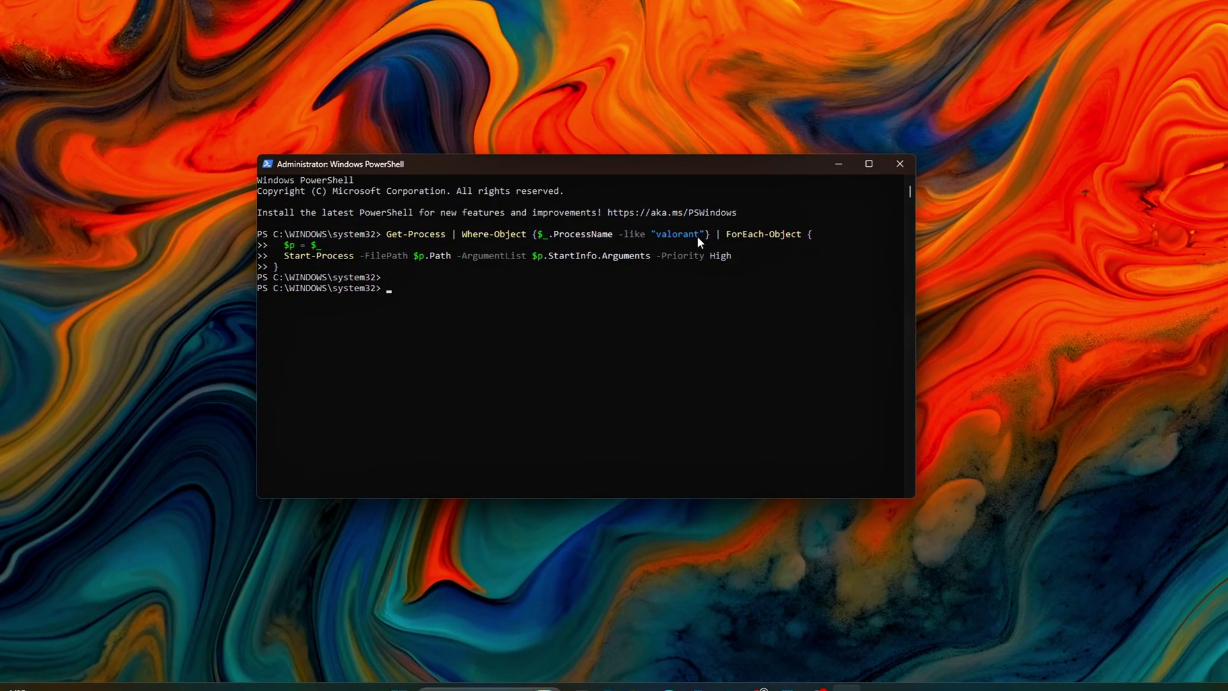
drag(702, 235, 664, 235)
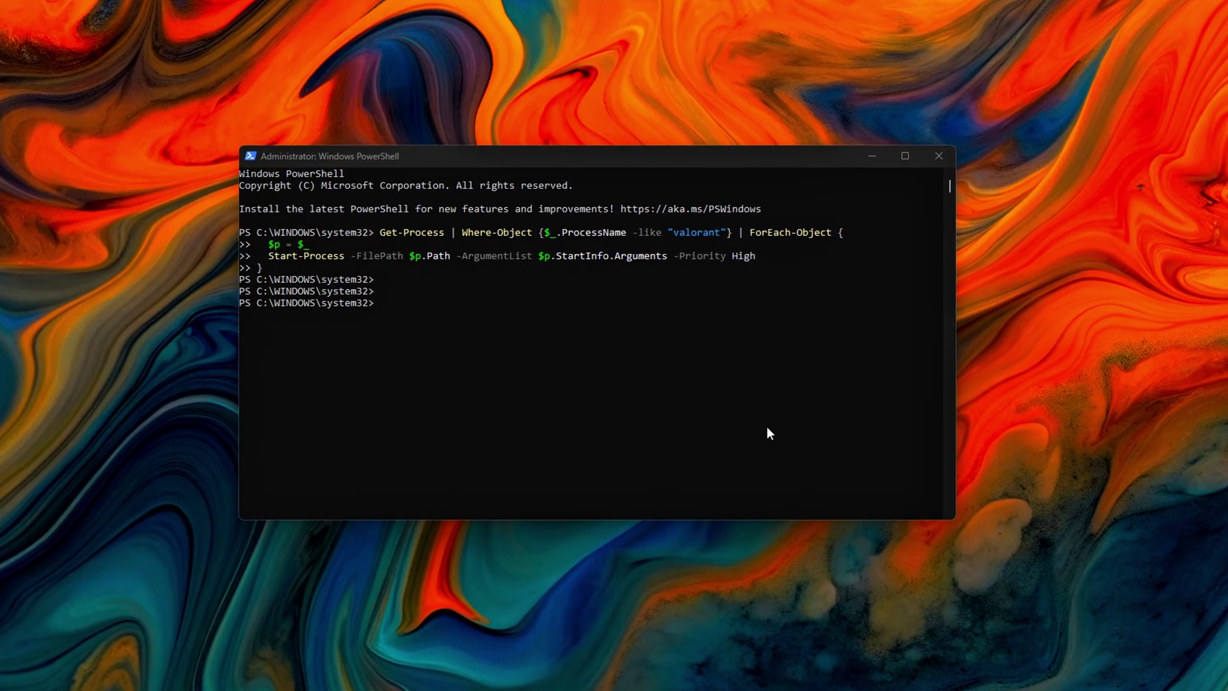
Step: Rerun powercfg PERFBOOSTMODE 1 and setactive SCHEME_CURRENT, then close PowerShell
right_click(751, 400)
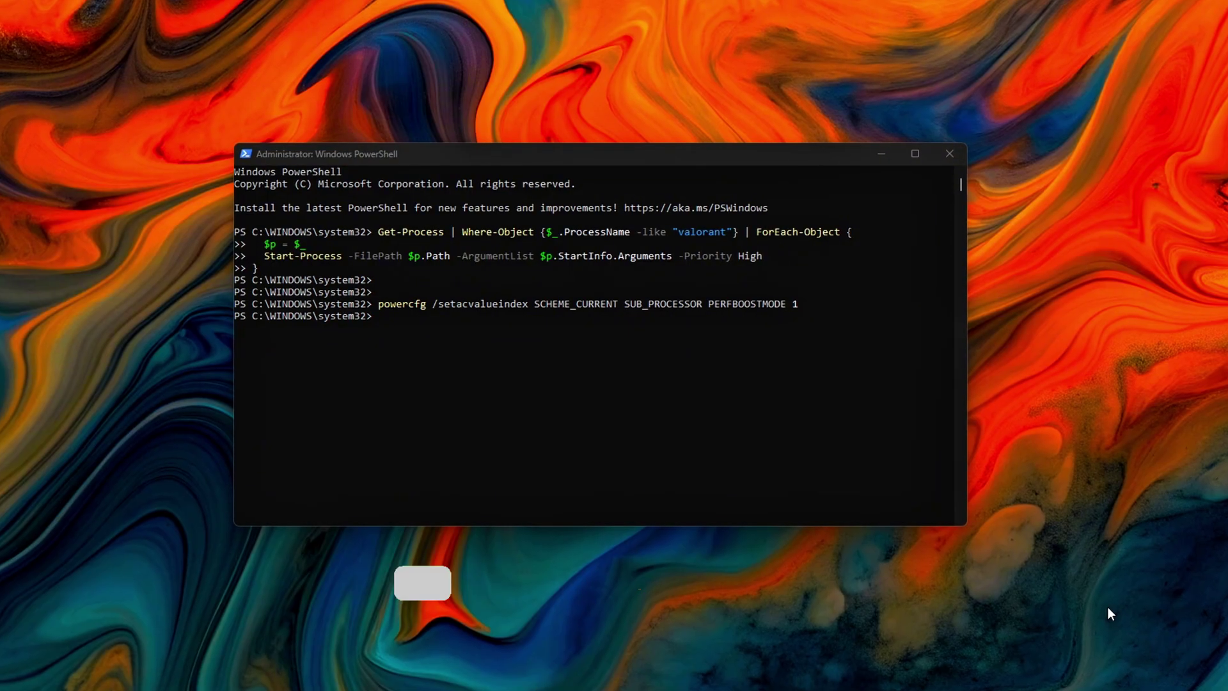
right_click(765, 409)
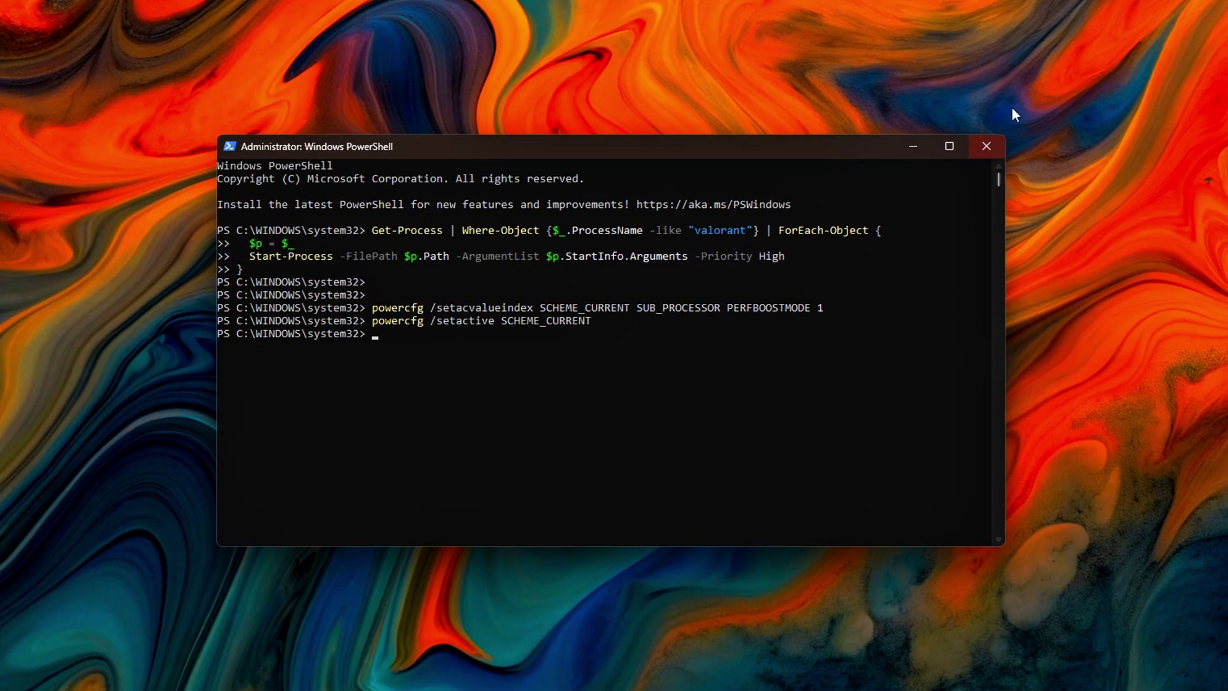
click(986, 145)
key(super+r)
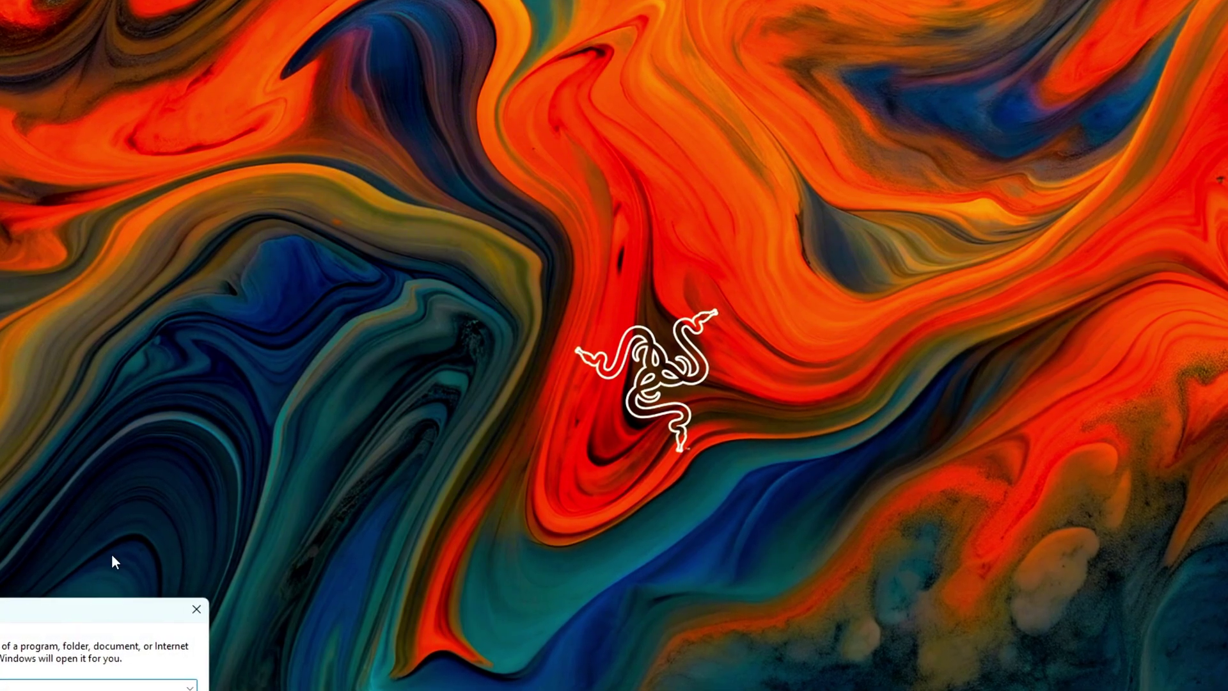